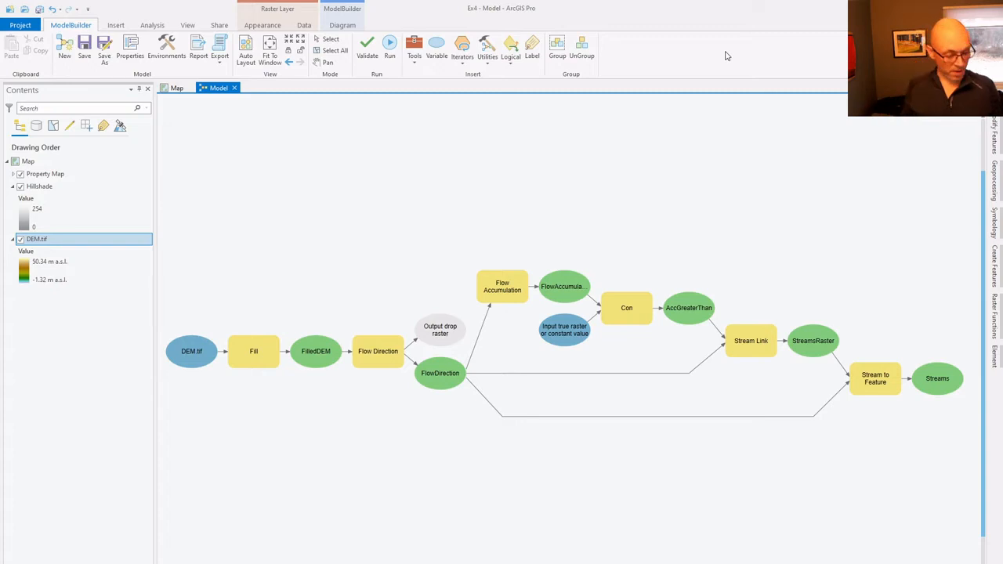
# - Find the Watershed tool and add it to the model
pyautogui.click(414, 49)
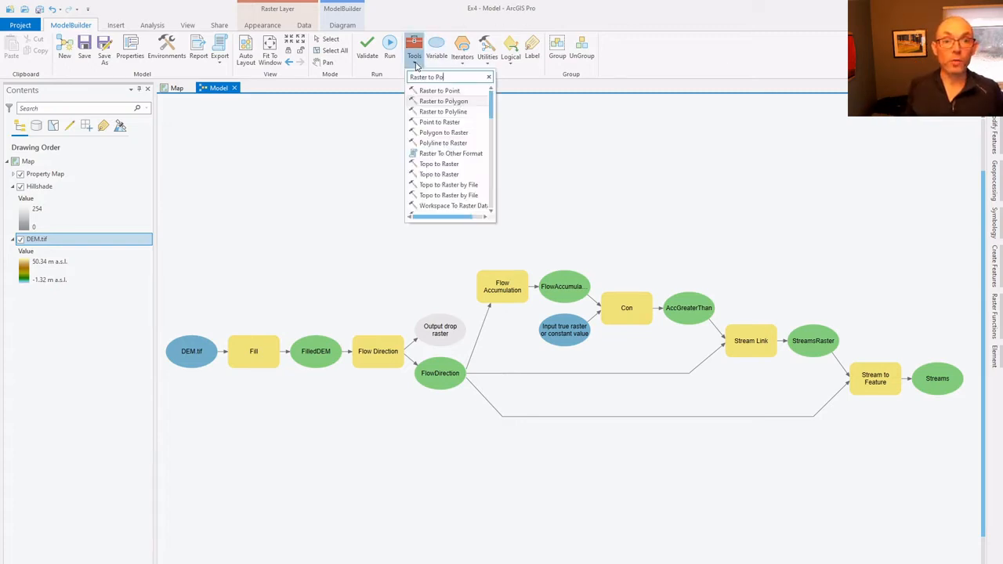
pyautogui.moveTo(444, 77); pyautogui.dragTo(384, 77)
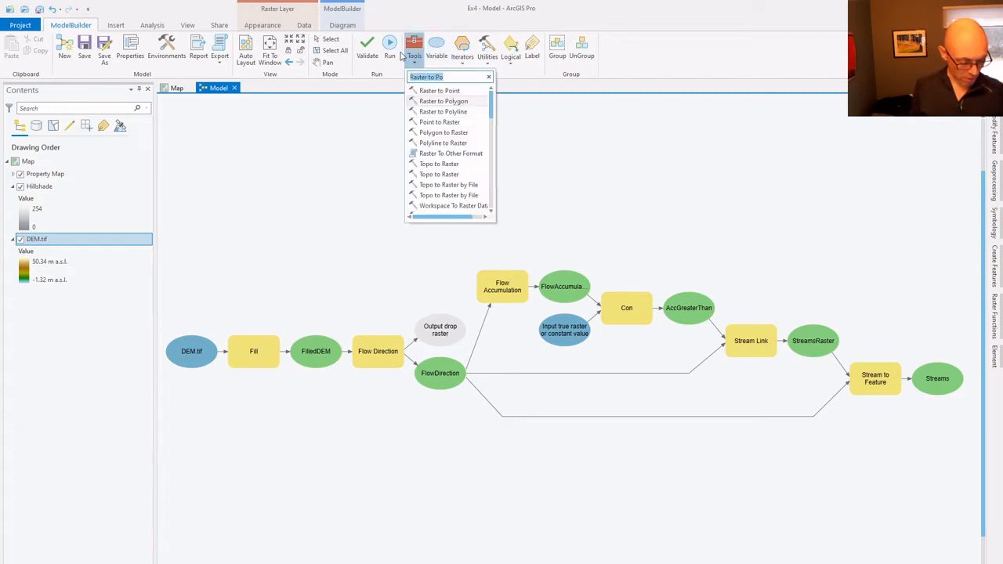
pyautogui.write('water')
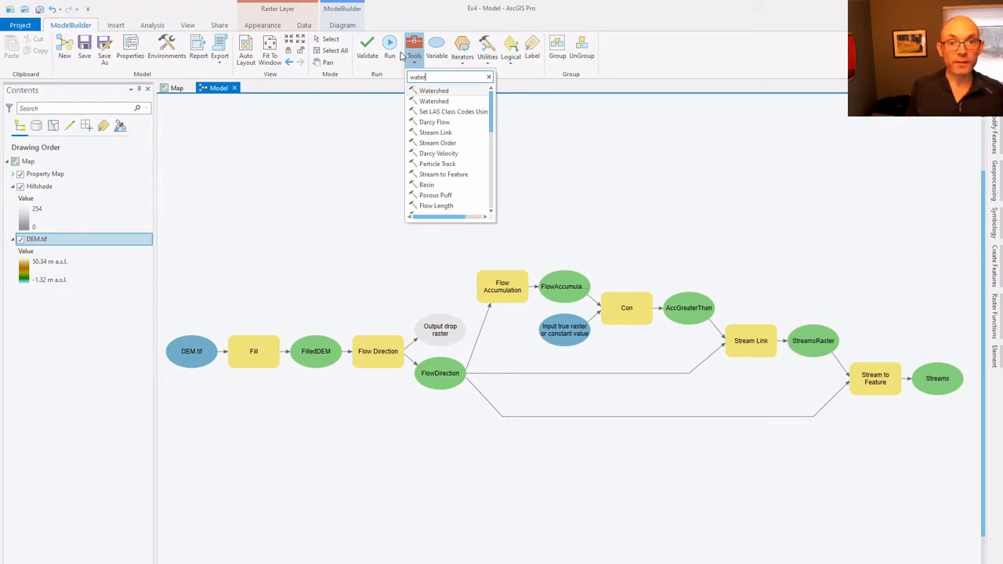
pyautogui.click(444, 92)
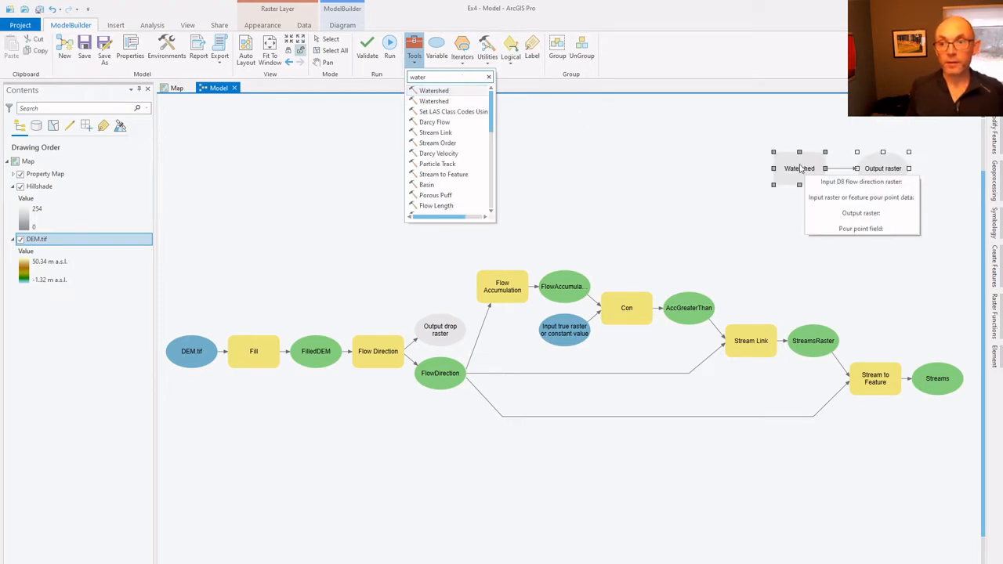
# - Set the Watershed tool's D8 flow direction raster to FlowDirection and its pour point data to StreamsRaster
pyautogui.click(800, 164)
pyautogui.rightClick(800, 165)
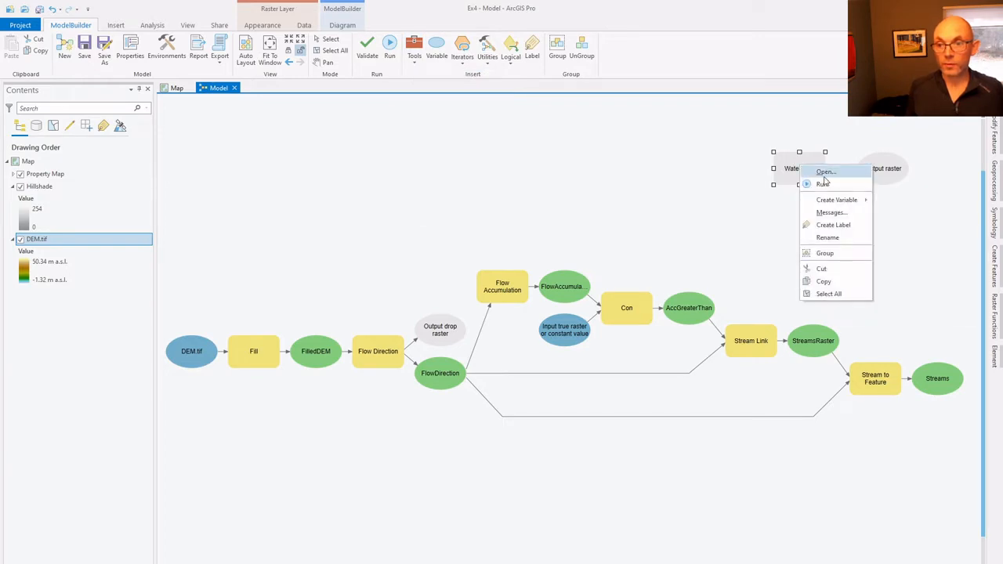
pyautogui.click(824, 173)
pyautogui.moveTo(721, 169); pyautogui.dragTo(395, 125)
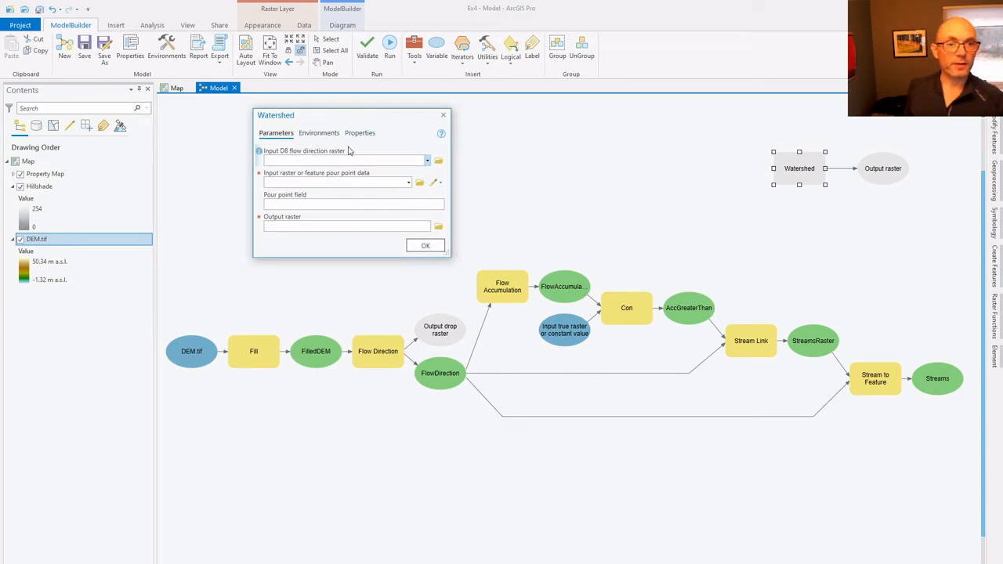
pyautogui.click(424, 161)
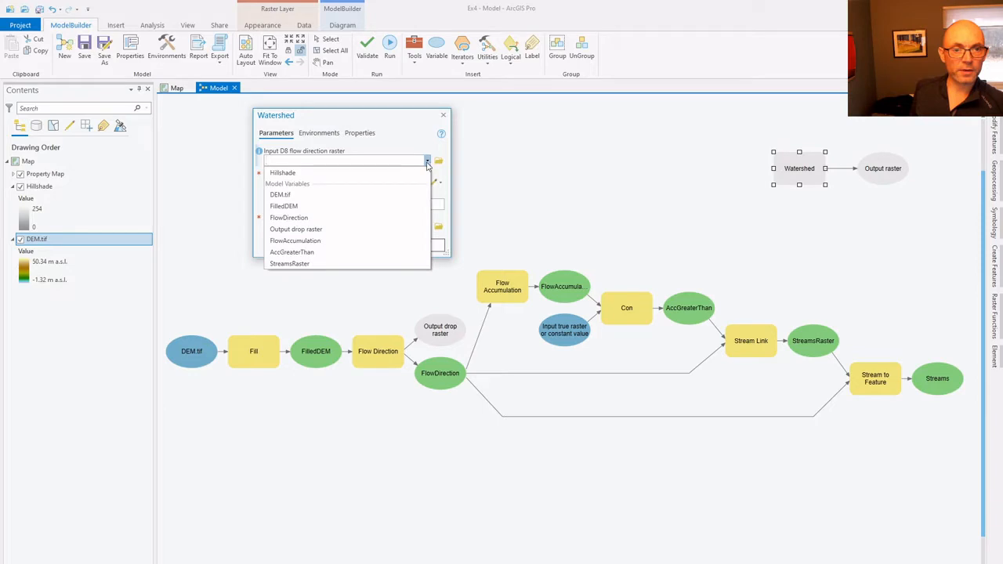
pyautogui.click(323, 220)
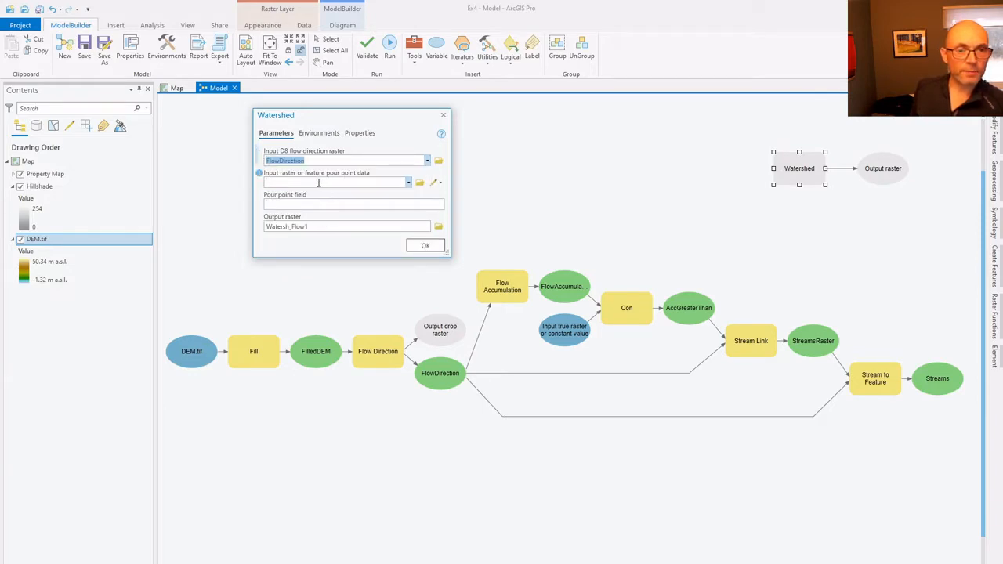
pyautogui.click(408, 184)
pyautogui.scroll(-5, 366, 244)
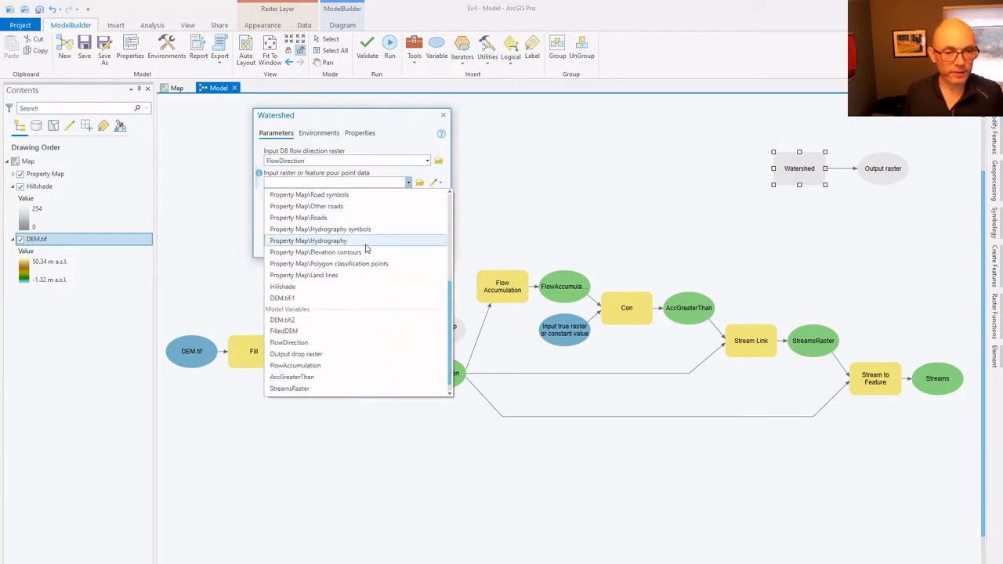
pyautogui.click(291, 390)
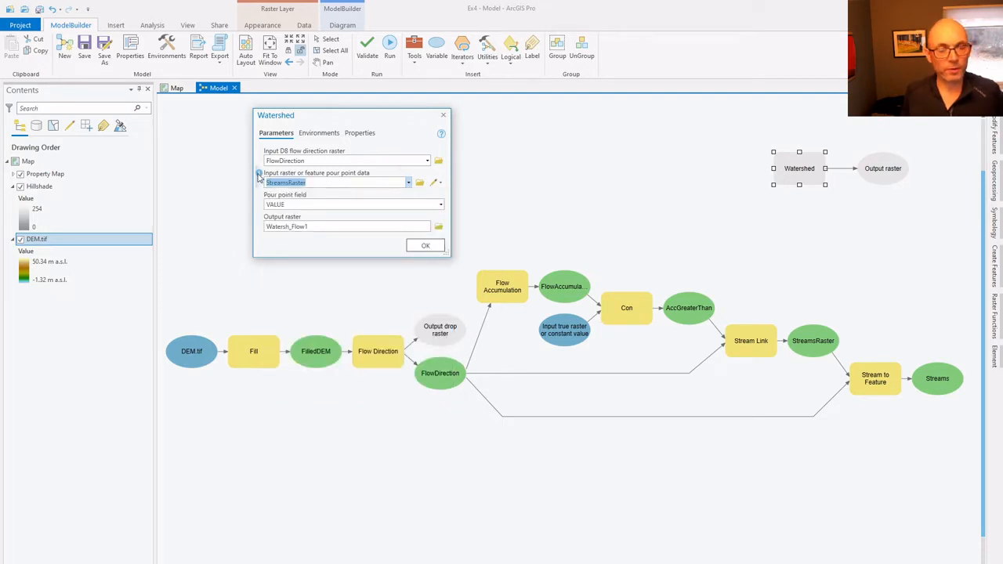
# - Save the Watershed output as WatershedRaster in Ex4.gdb, accept the tool settings, and apply Auto Layout to the model
pyautogui.moveTo(258, 177)
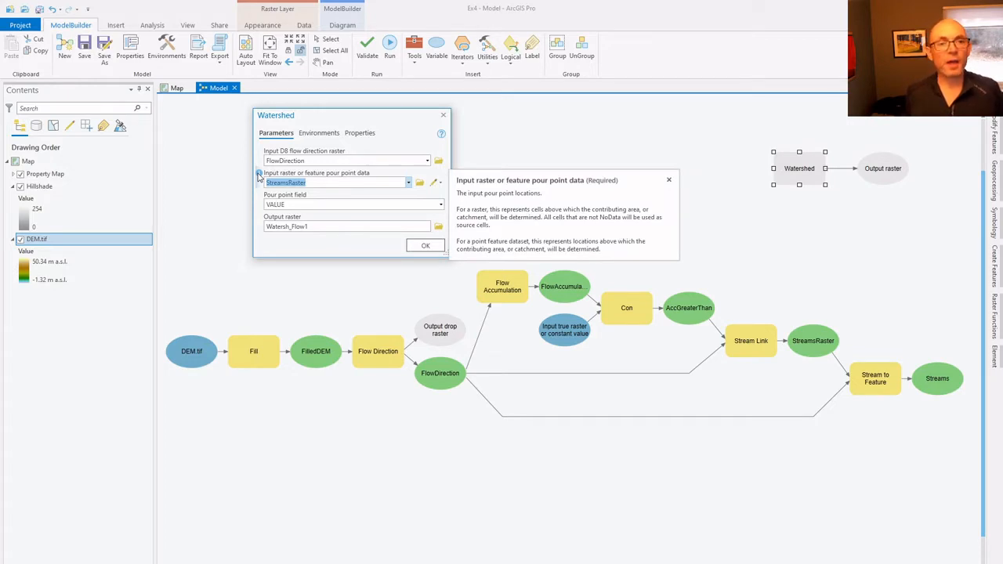
pyautogui.moveTo(442, 136)
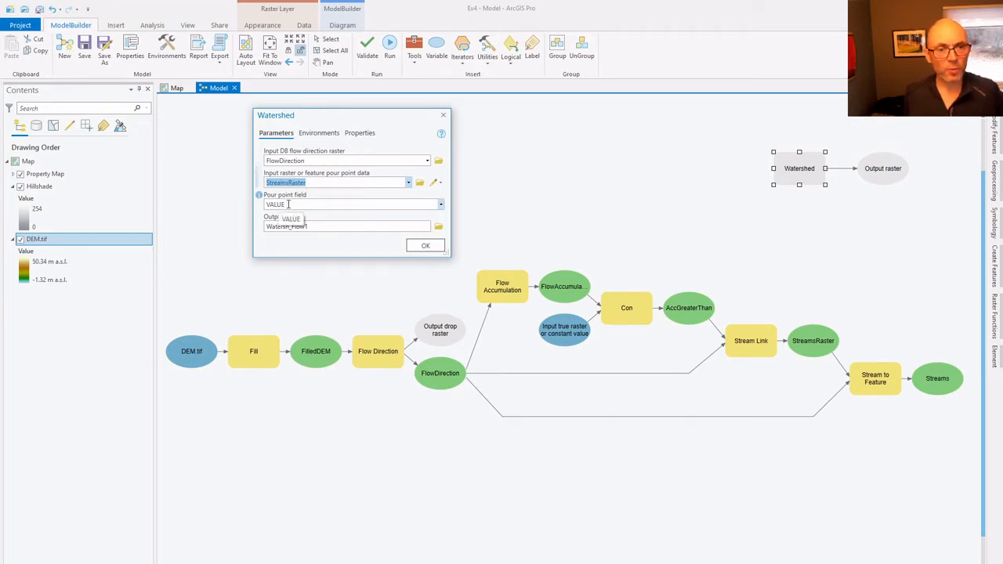
pyautogui.click(438, 227)
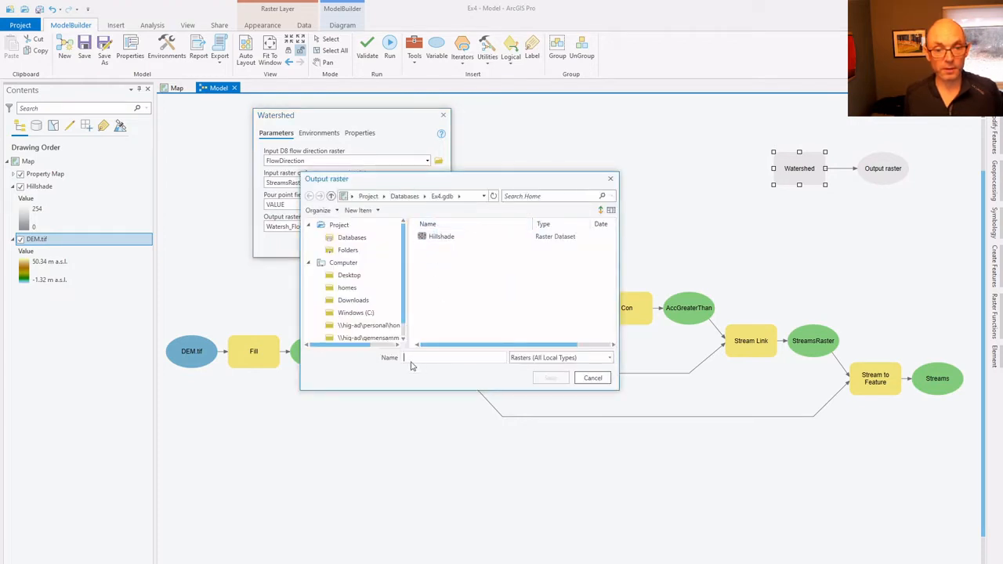
pyautogui.write('Wate')
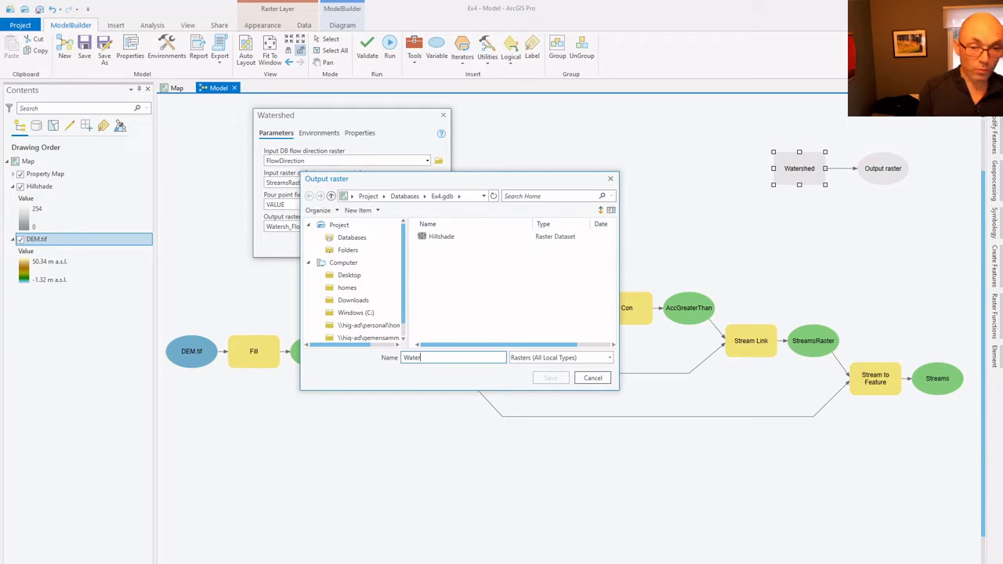
pyautogui.write('r')
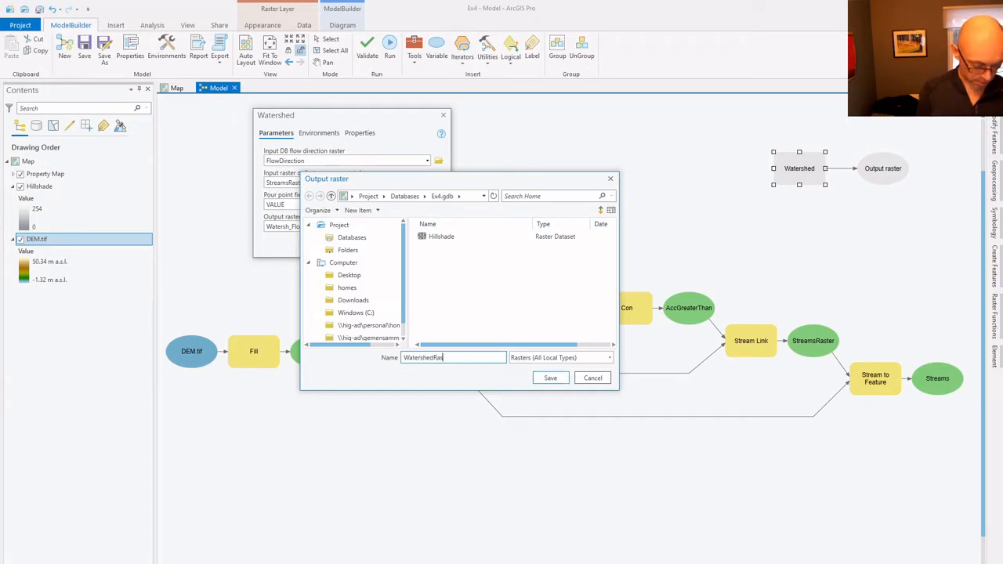
pyautogui.press('Return')
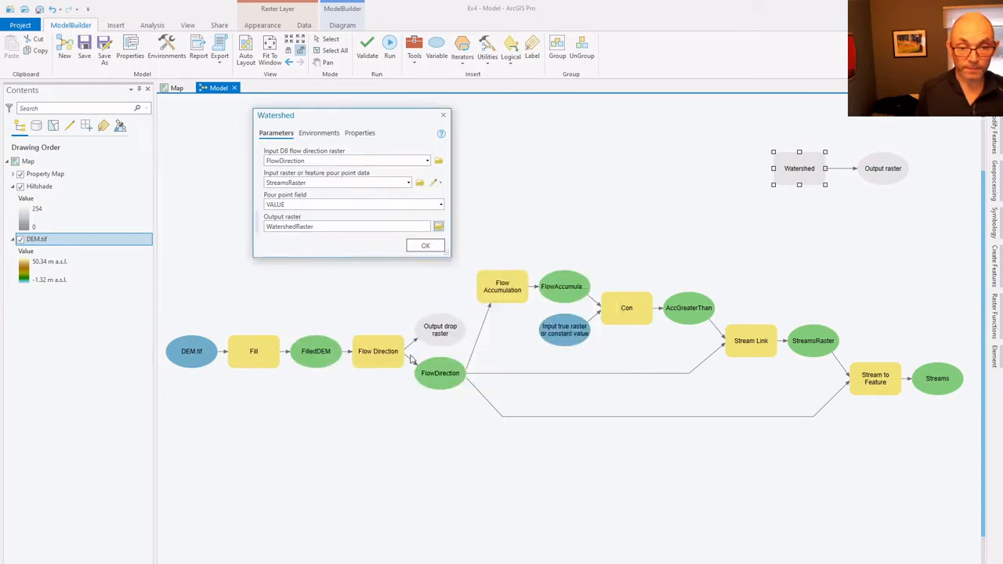
pyautogui.click(422, 248)
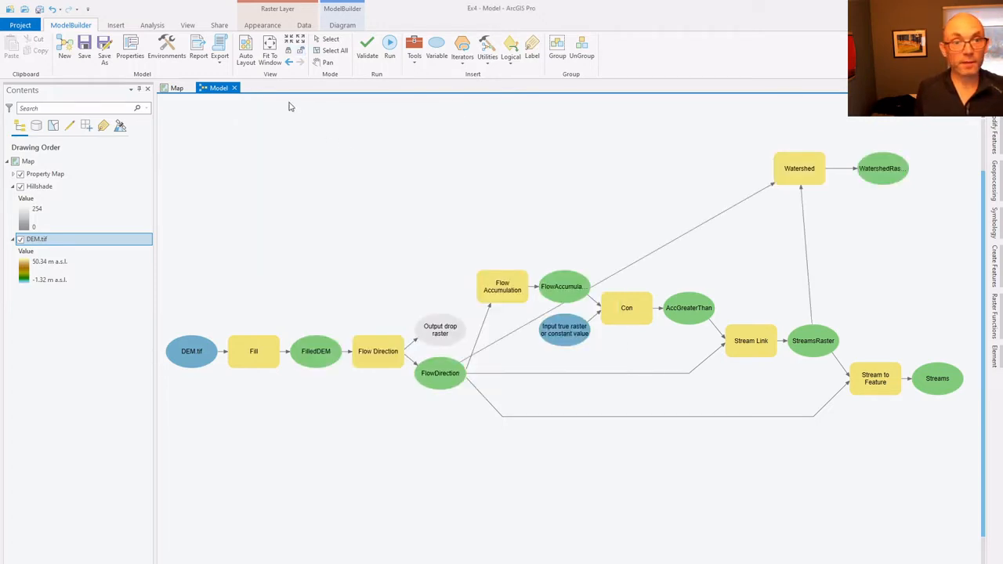
pyautogui.click(246, 62)
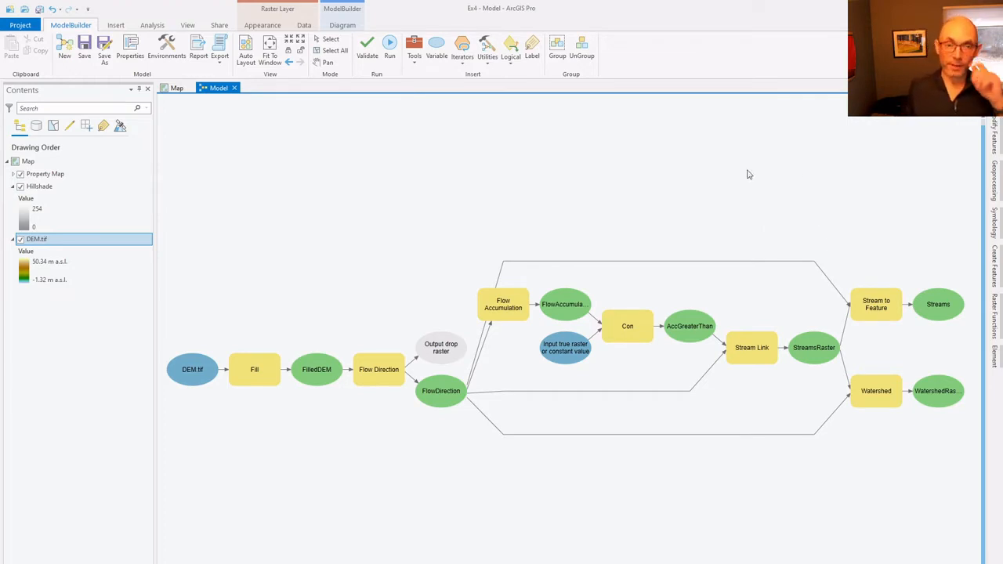
# - Find the Raster to Polygon tool and add it to the model
pyautogui.click(414, 63)
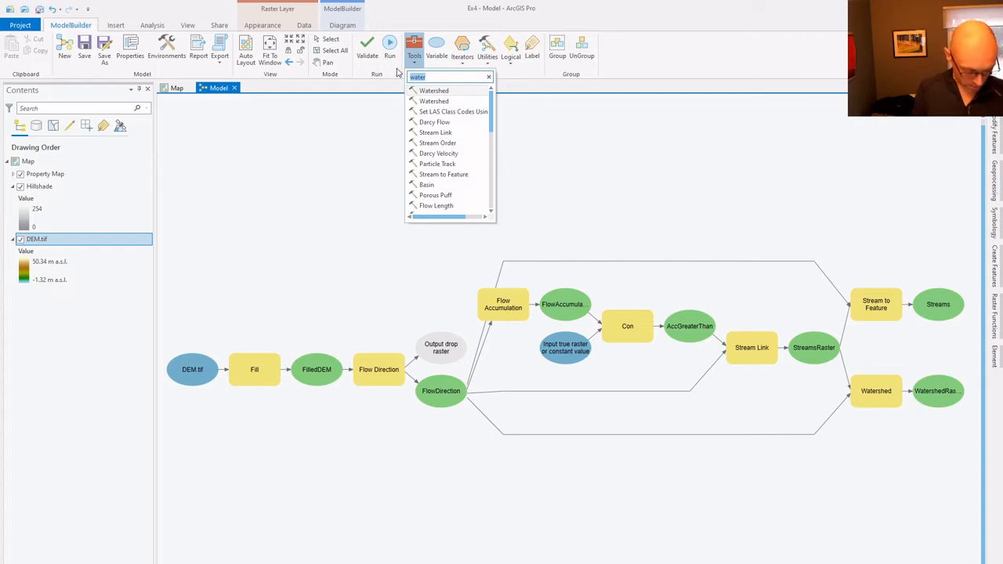
pyautogui.write('Raster to ')
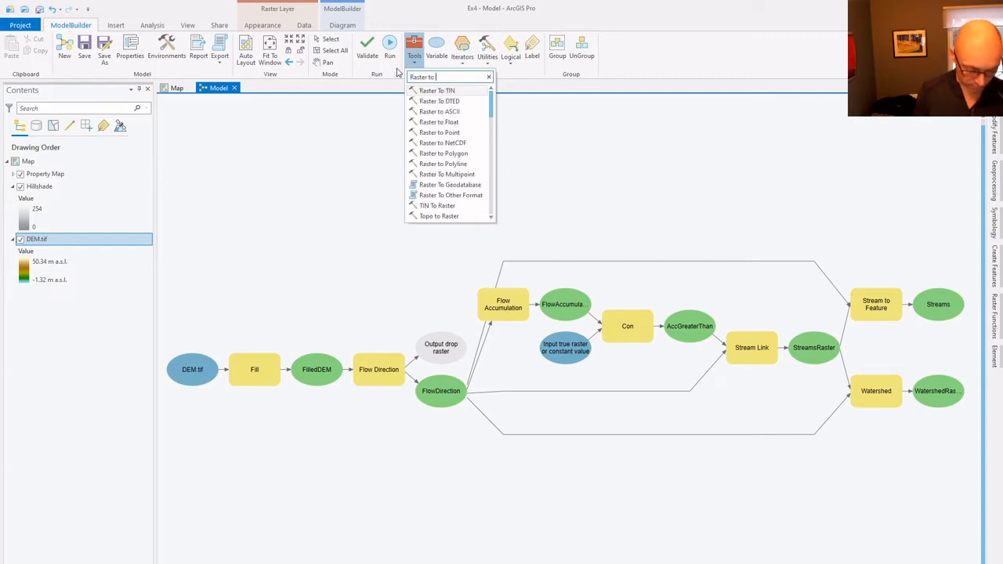
pyautogui.write('poly')
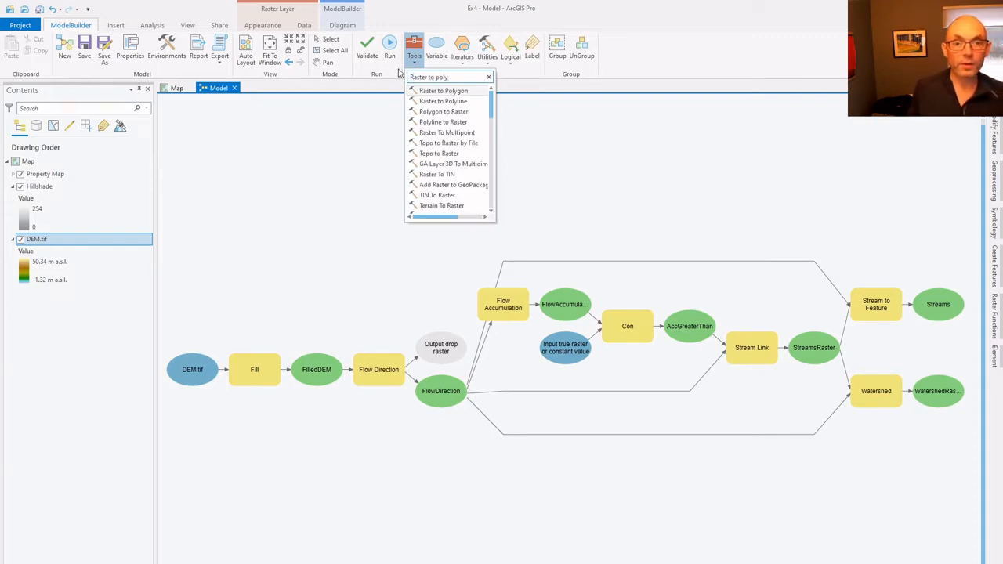
pyautogui.click(429, 93)
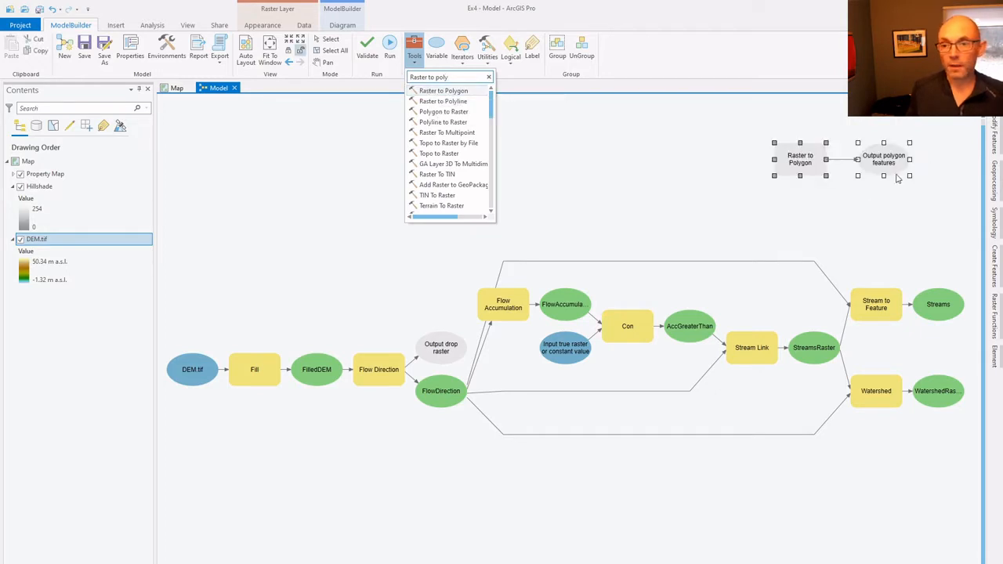
# - Open the Raster to Polygon tool and set its input raster to WatershedRaster
pyautogui.click(798, 156)
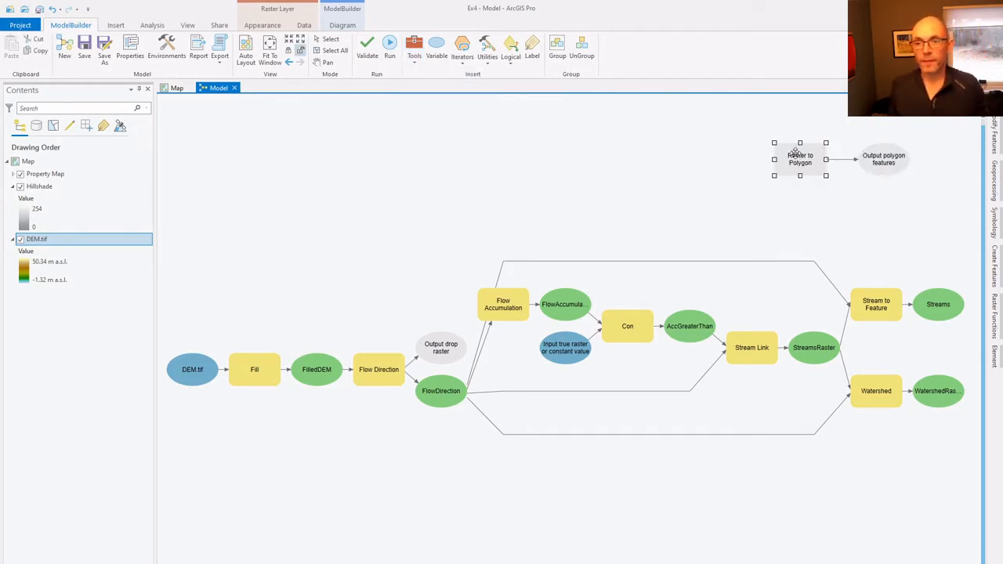
pyautogui.rightClick(797, 156)
pyautogui.click(817, 160)
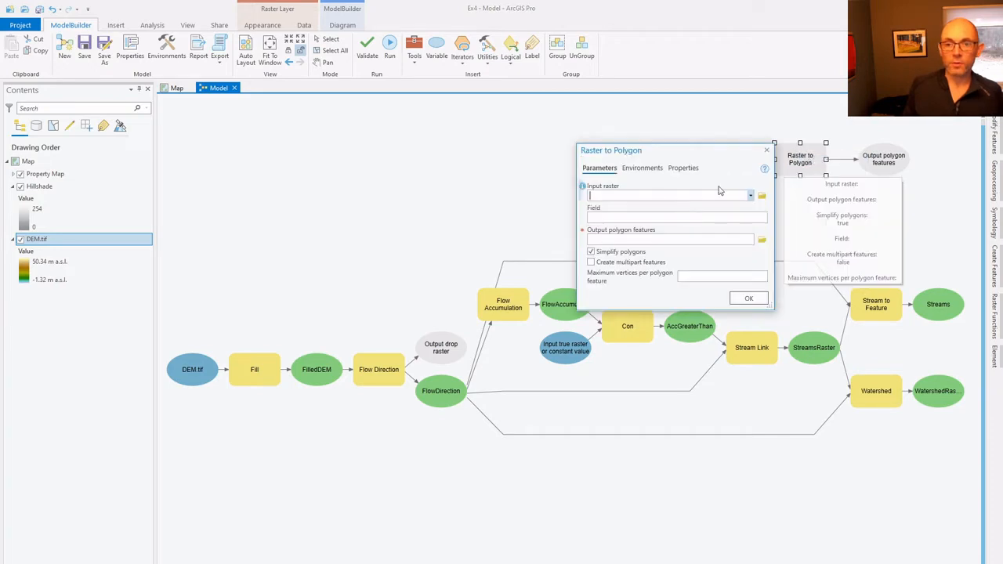
pyautogui.click(751, 195)
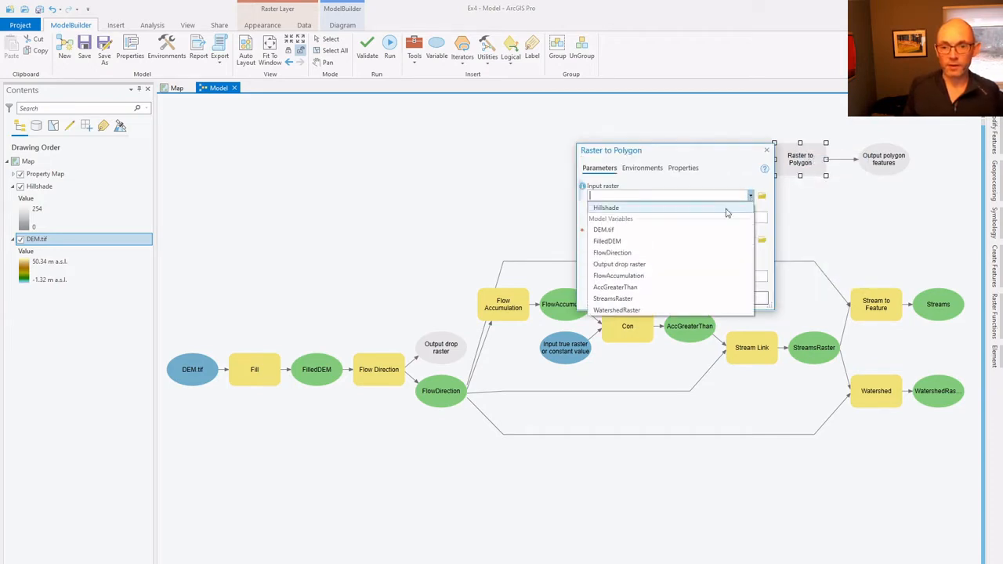
pyautogui.click(629, 311)
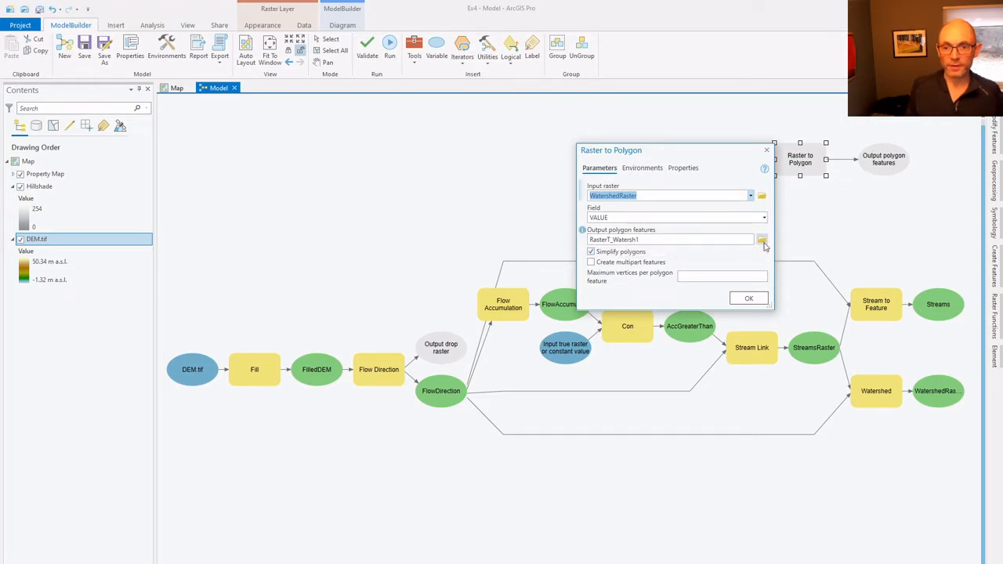
# - Save the Raster to Polygon output as Watersheds in Ex4.gdb and accept the tool settings
pyautogui.click(762, 240)
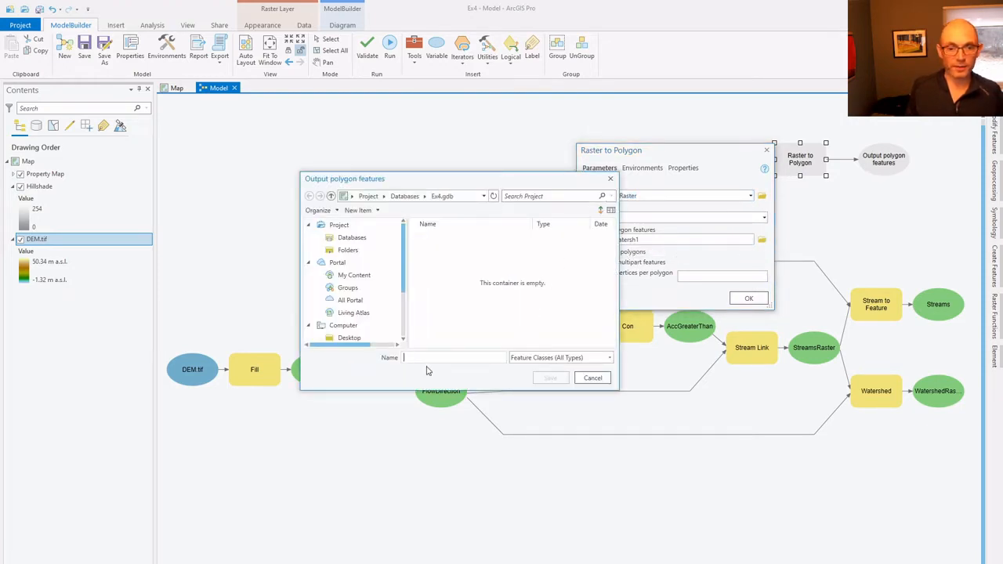
pyautogui.write('Watersheds')
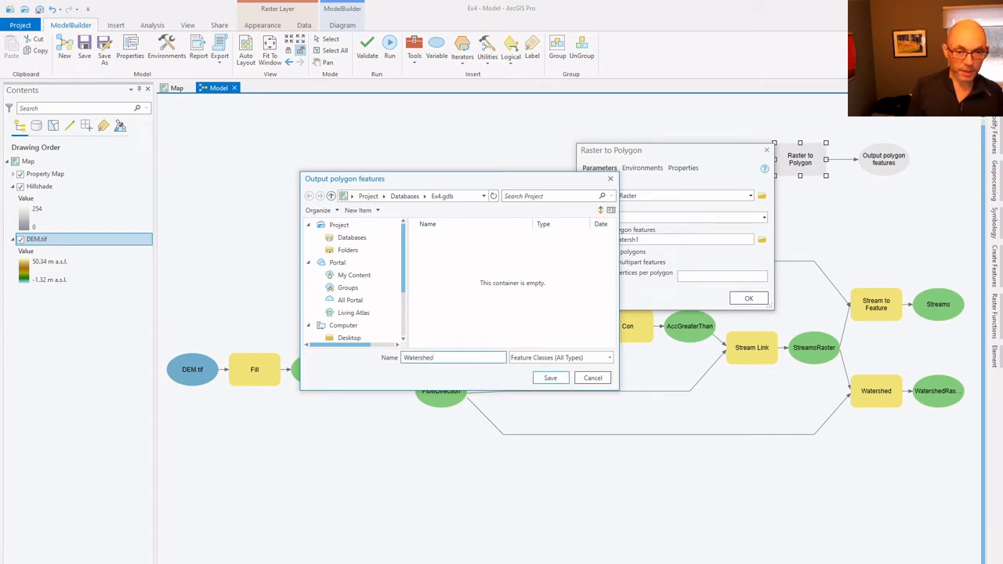
pyautogui.click(551, 378)
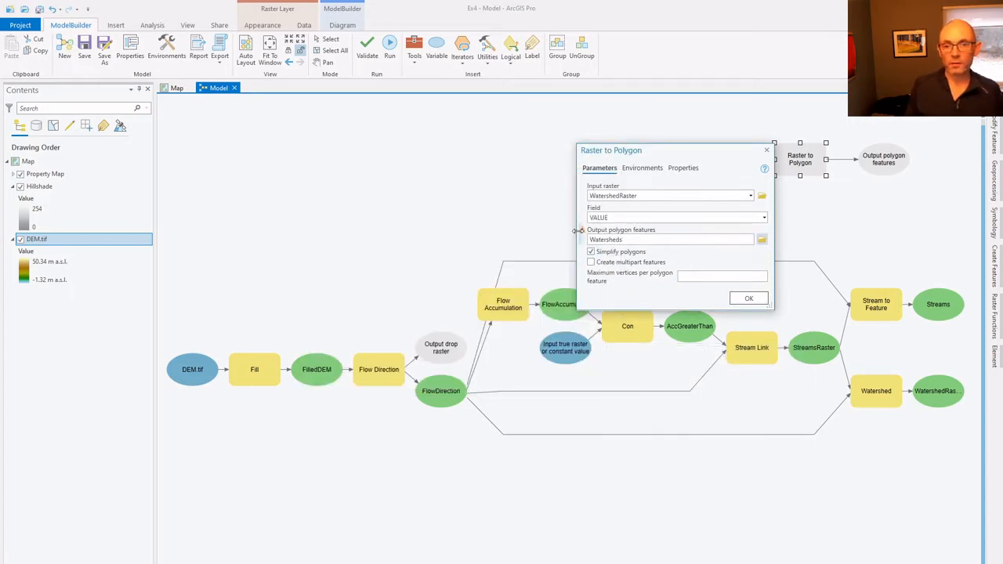
pyautogui.moveTo(584, 233)
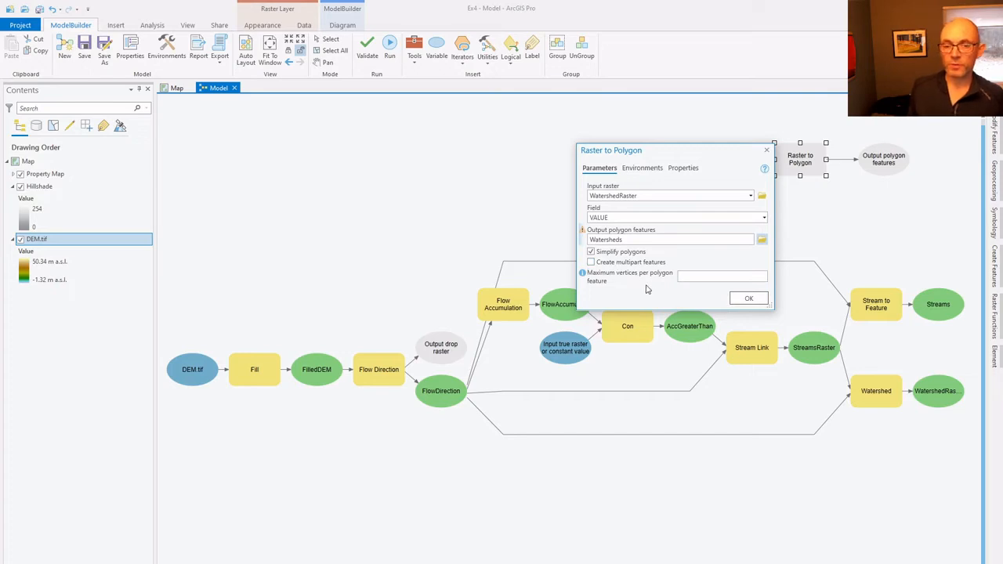
pyautogui.click(748, 300)
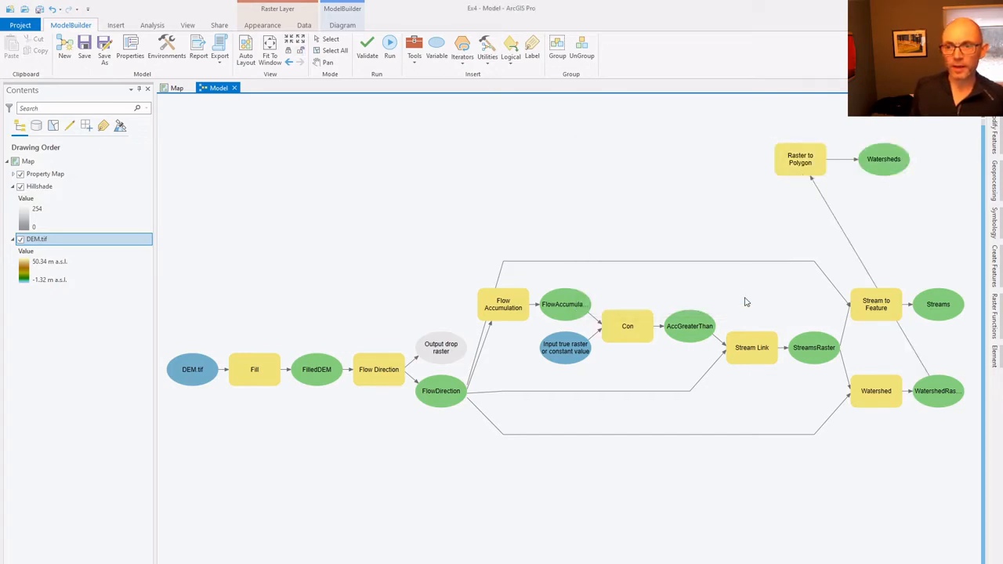
# - Tidy the model with Auto Layout and fit the whole diagram in the view
pyautogui.click(246, 57)
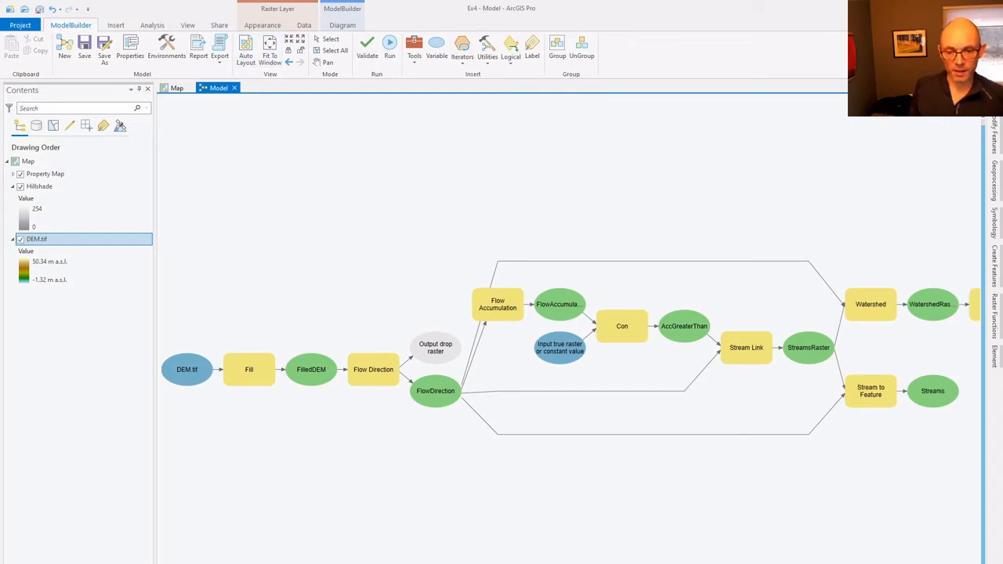
pyautogui.moveTo(564, 563)
pyautogui.mouseDown()
pyautogui.moveTo(658, 563)
pyautogui.moveTo(564, 563)
pyautogui.mouseUp()
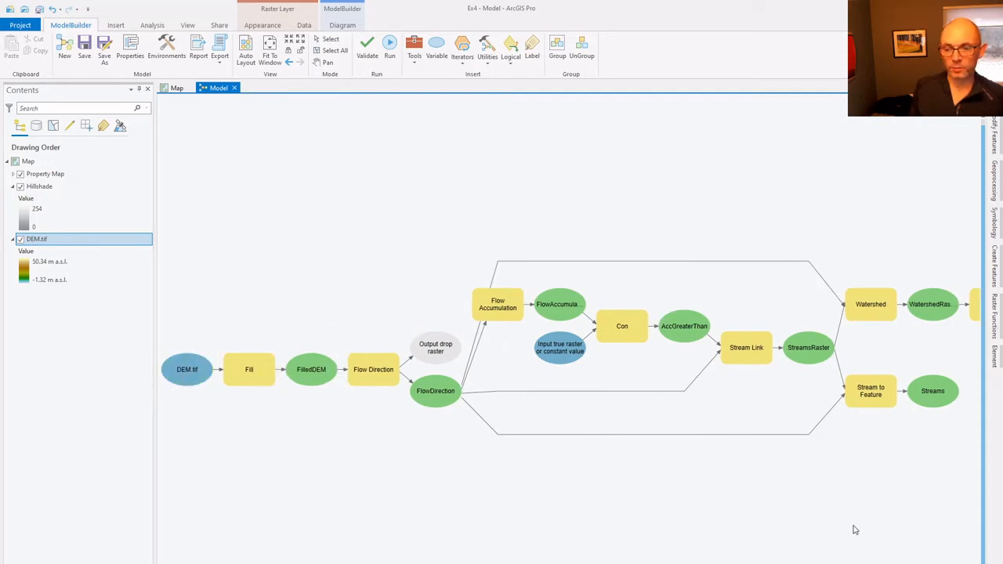
pyautogui.click(376, 563)
pyautogui.click(376, 563)
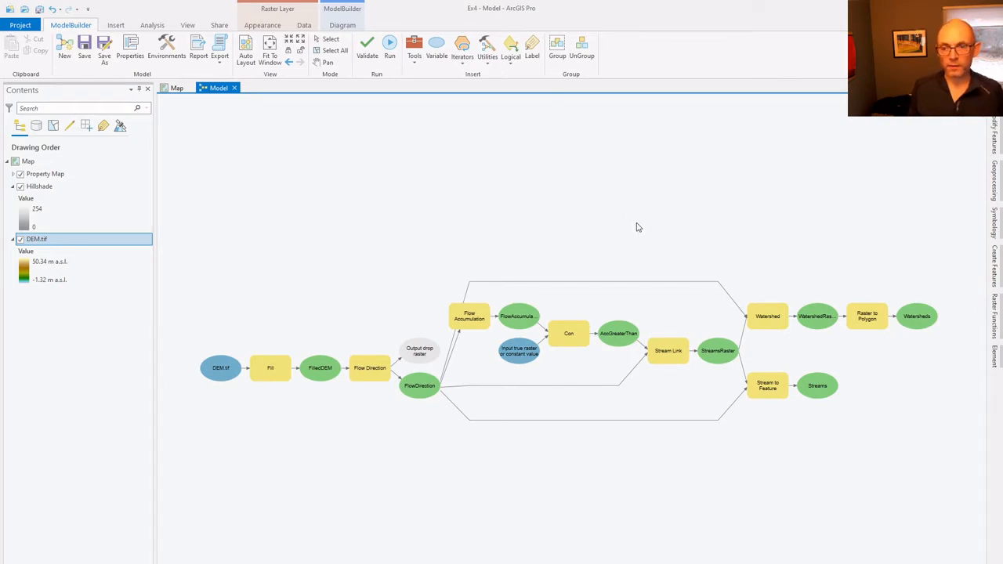
# - Switch to the browser and view the Watersheds section of the exercise instructions
pyautogui.hotkey('alt', 'Tab')
pyautogui.hotkey('alt', 'Tab')
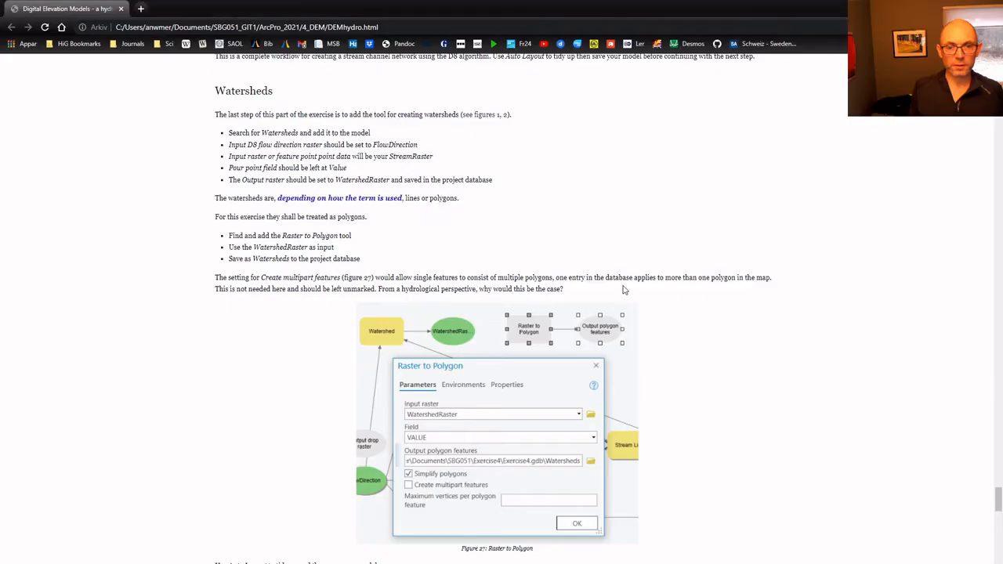
# - Compare the finished model in ArcGIS Pro with the complete workflow in figure 18 of the exercise instructions
pyautogui.scroll(5, 625, 276)
pyautogui.scroll(20, 624, 276)
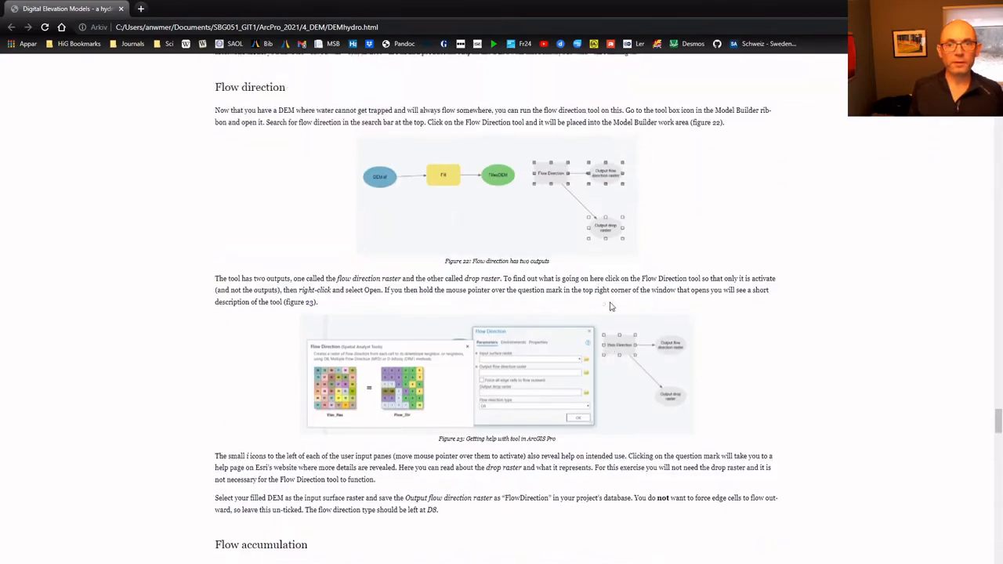
pyautogui.scroll(10, 611, 307)
pyautogui.scroll(-3, 611, 308)
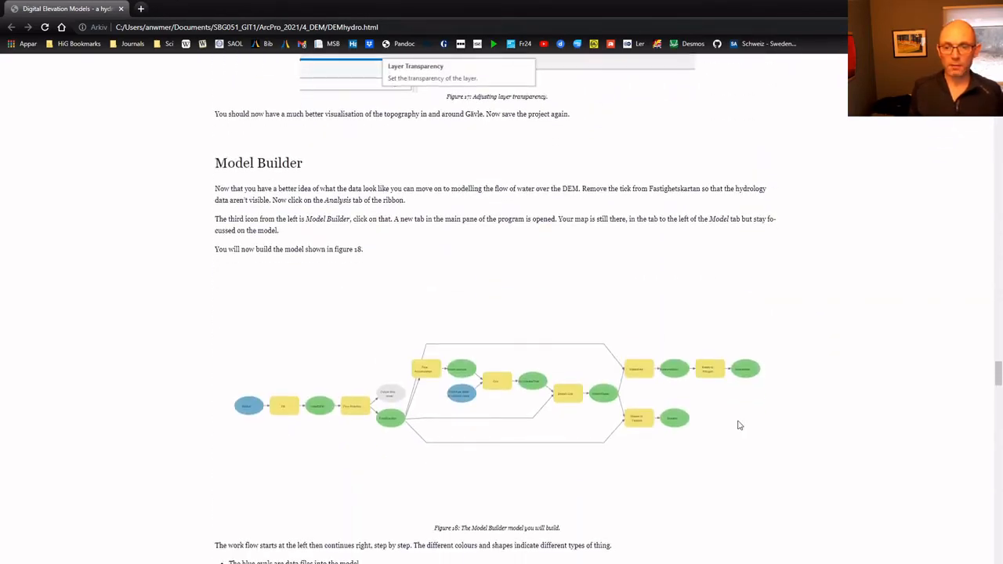
pyautogui.hotkey('alt', 'Tab')
pyautogui.hotkey('alt', 'Tab')
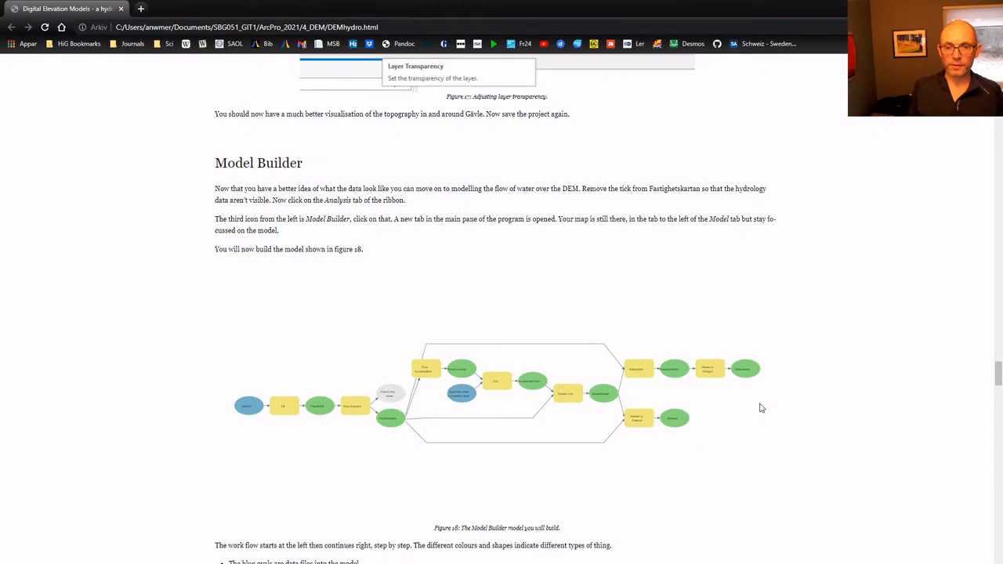
pyautogui.hotkey('alt', 'Tab')
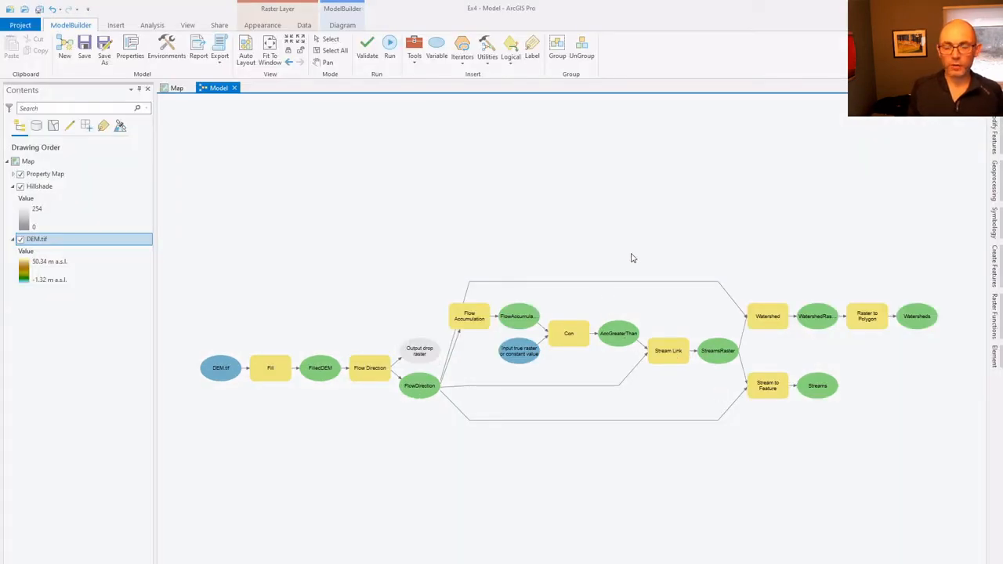
# - Switch back to the browser and read the "Run the model and make a map" section of the exercise instructions
pyautogui.hotkey('alt', 'Tab')
pyautogui.scroll(-15, 614, 311)
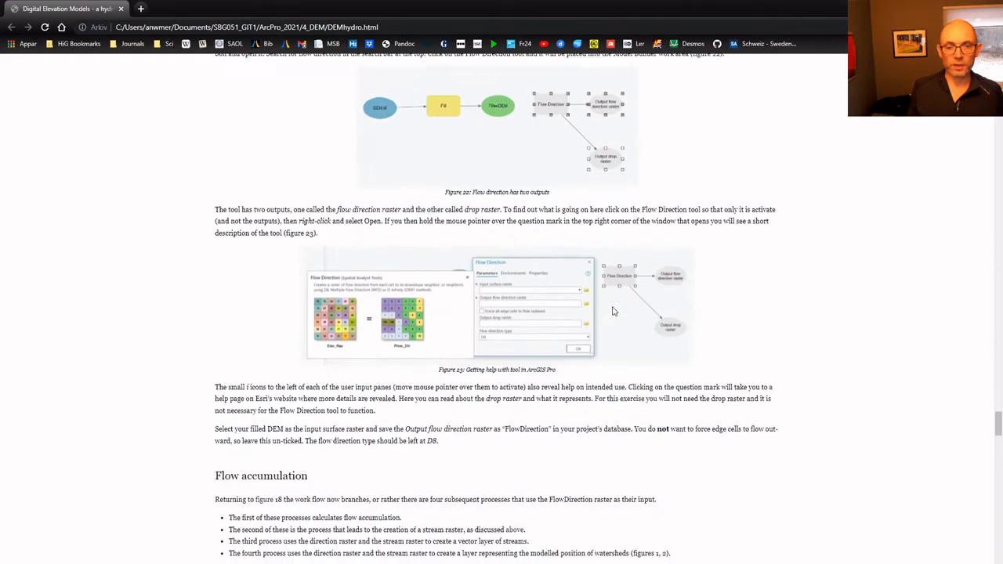
pyautogui.scroll(-15, 614, 311)
pyautogui.scroll(-10, 619, 315)
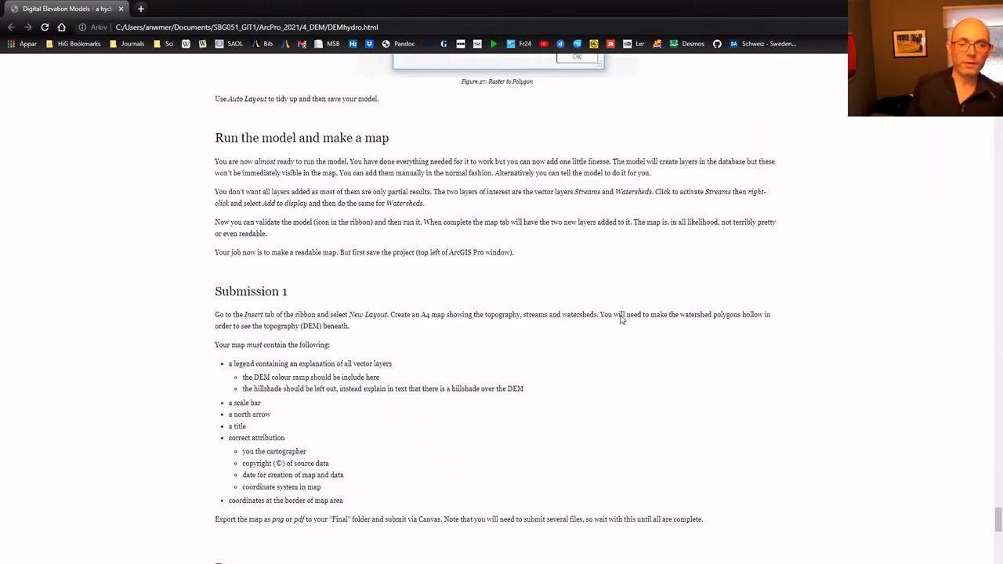
pyautogui.scroll(2, 622, 327)
pyautogui.scroll(4, 622, 328)
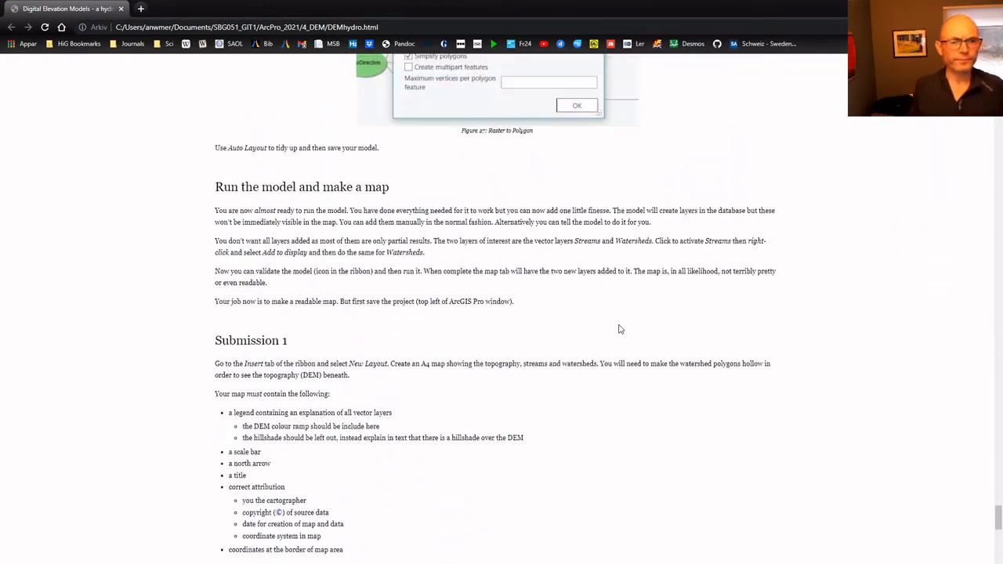
# - Switch to ArcGIS Pro and inspect the saved Model in the Ex4.tbx toolbox and its available actions
pyautogui.hotkey('alt', 'Tab')
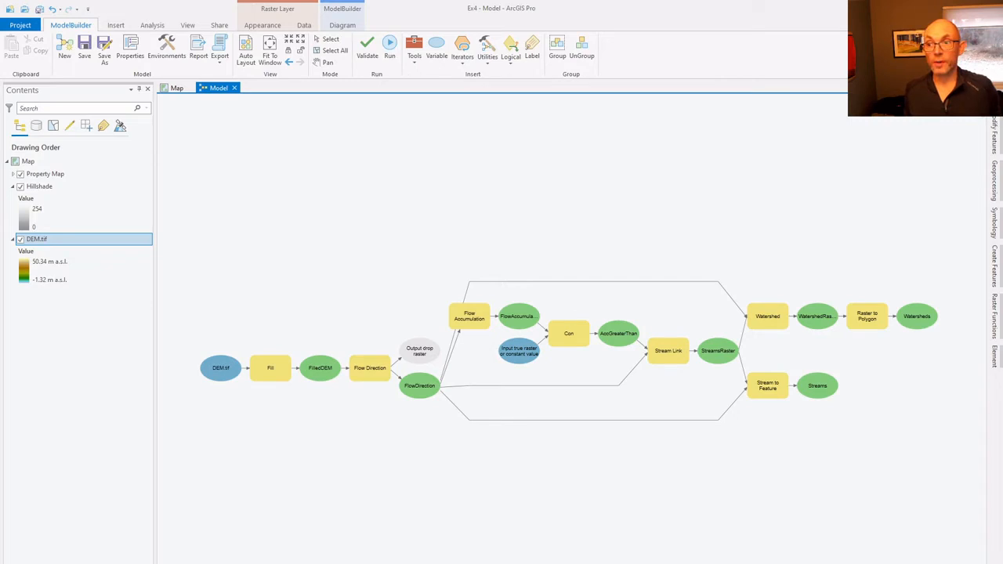
pyautogui.click(995, 95)
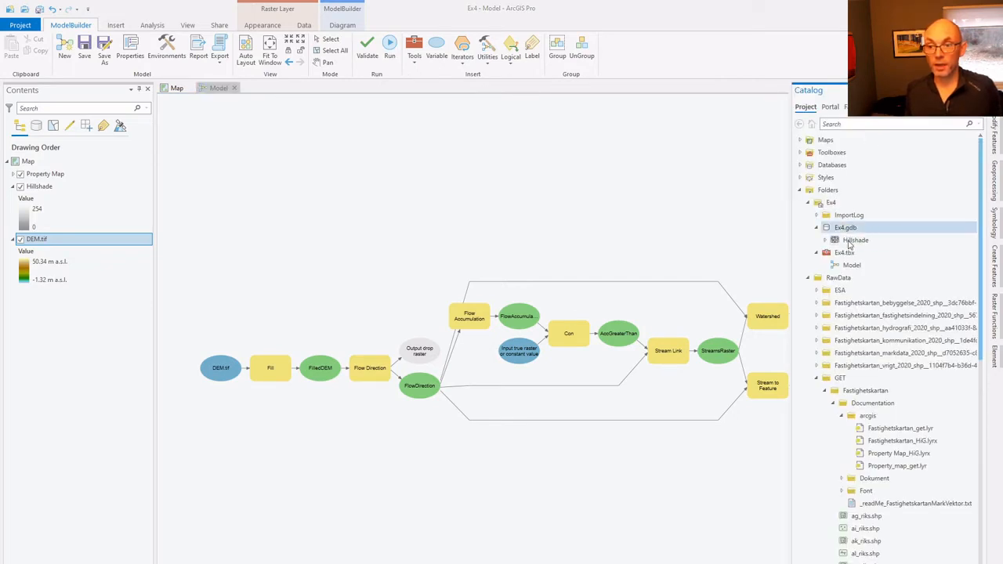
pyautogui.click(851, 266)
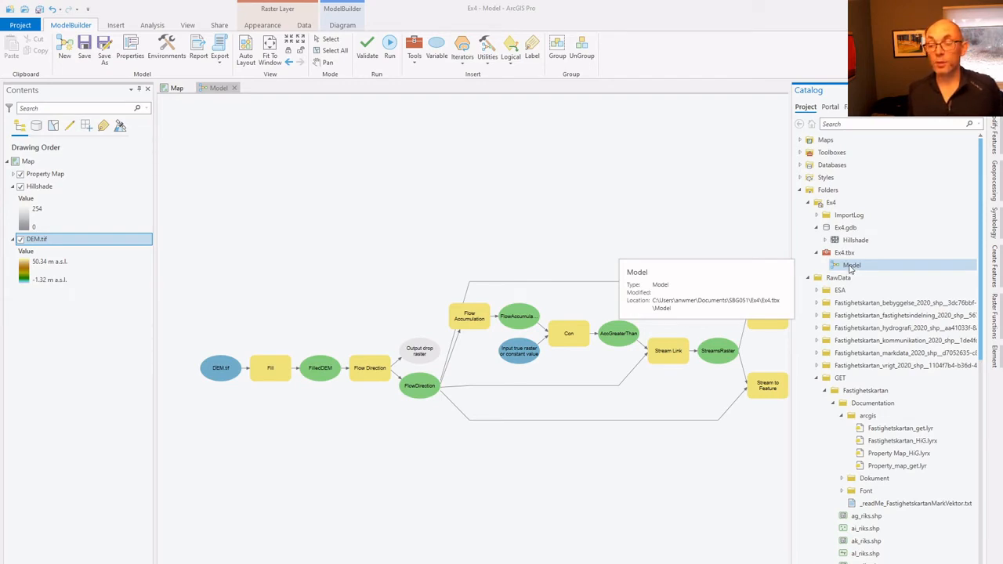
pyautogui.rightClick(851, 268)
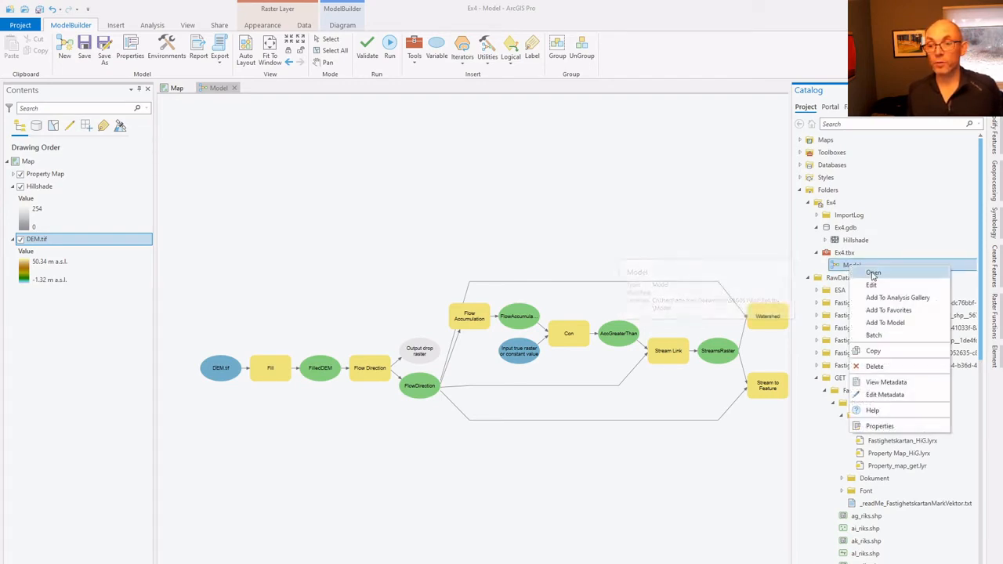
pyautogui.click(777, 119)
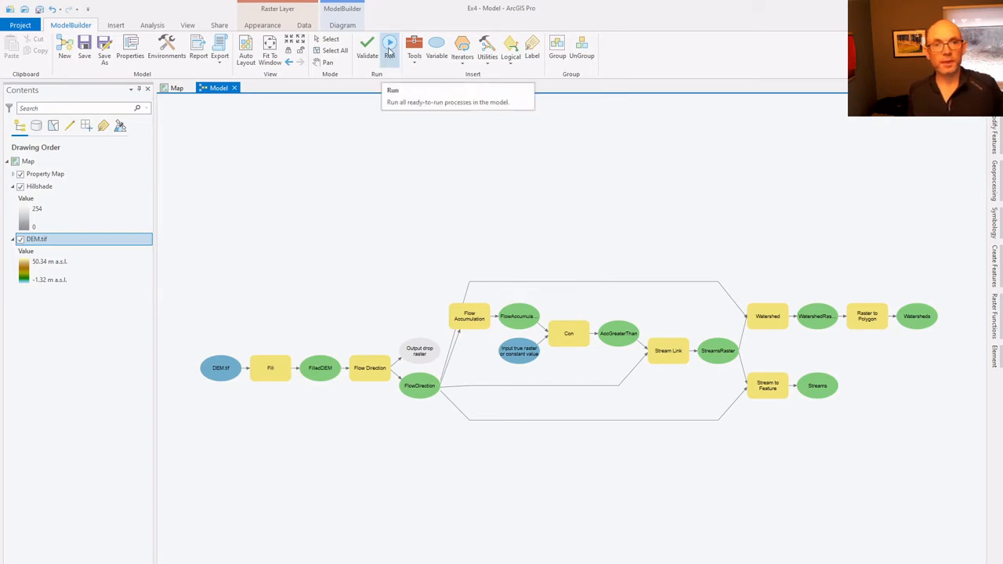
# - Run the entire model, review its processing messages to the end and dismiss the report
pyautogui.click(389, 51)
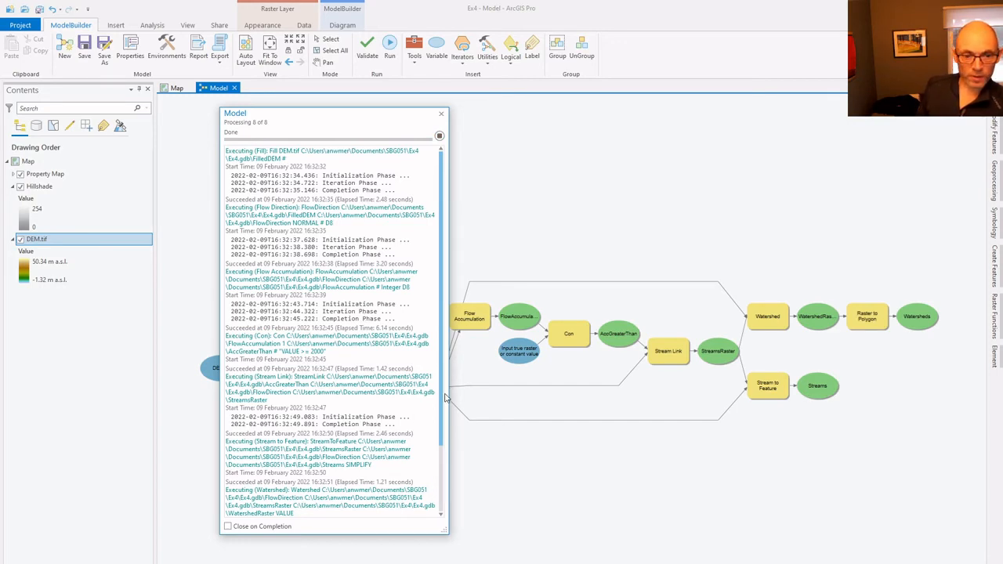
pyautogui.scroll(-3, 444, 423)
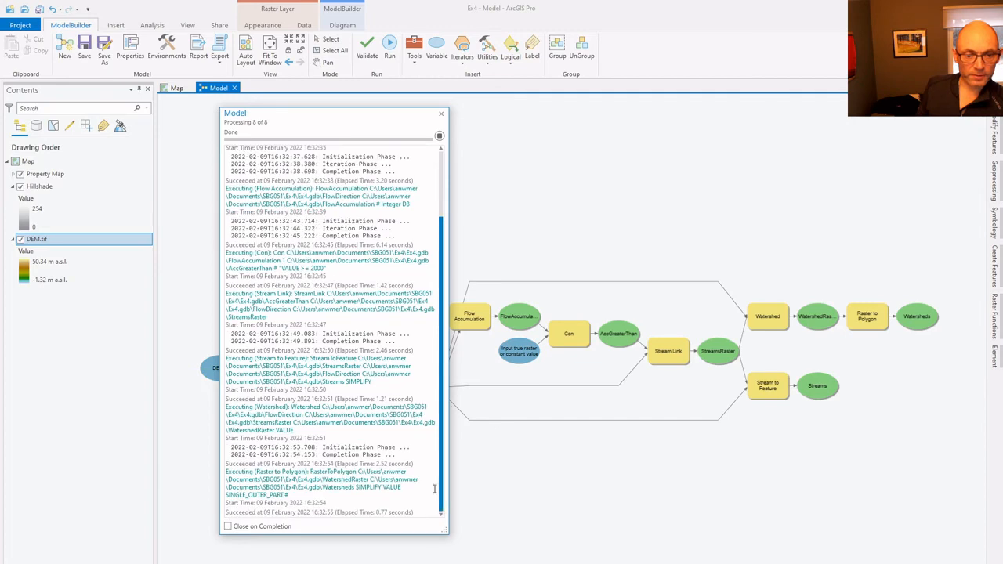
pyautogui.click(439, 116)
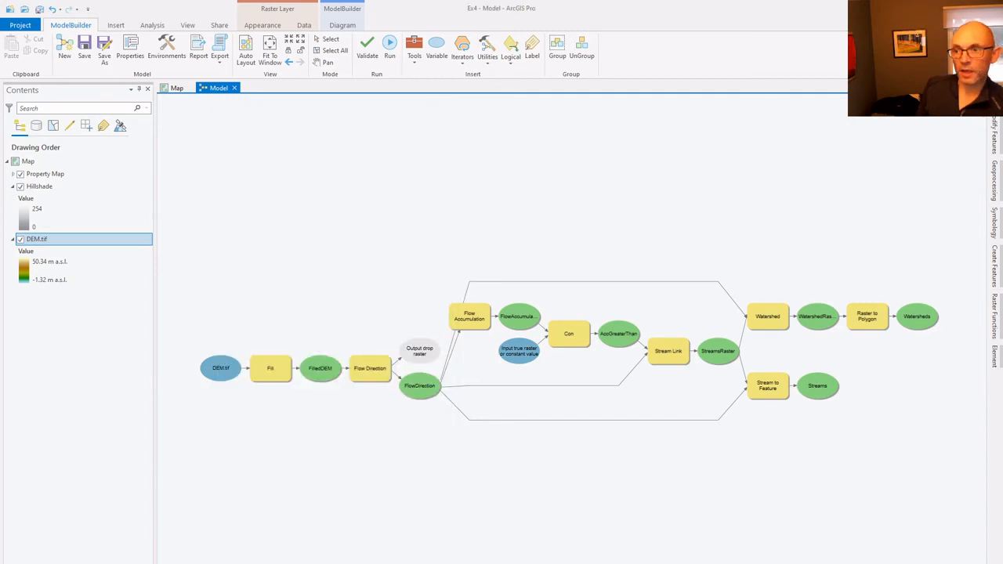
# - Refresh the Ex4.gdb geodatabase in the project catalog to list the model's output datasets
pyautogui.click(994, 94)
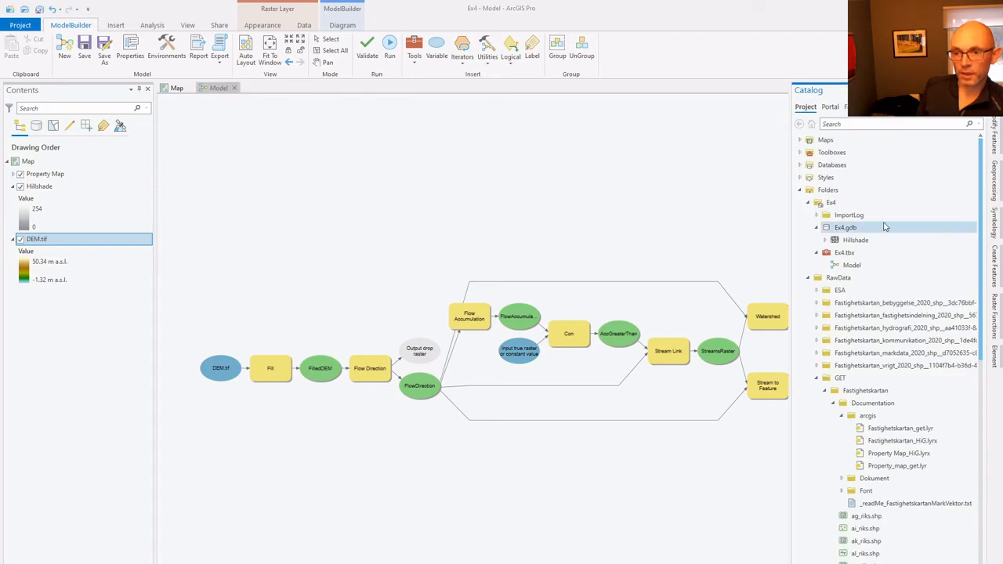
pyautogui.click(849, 229)
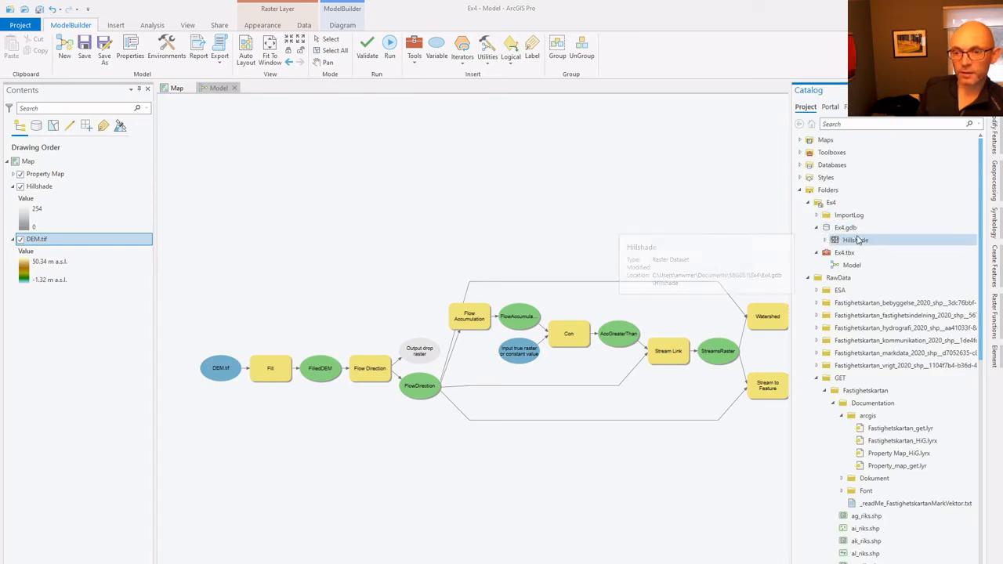
pyautogui.rightClick(849, 232)
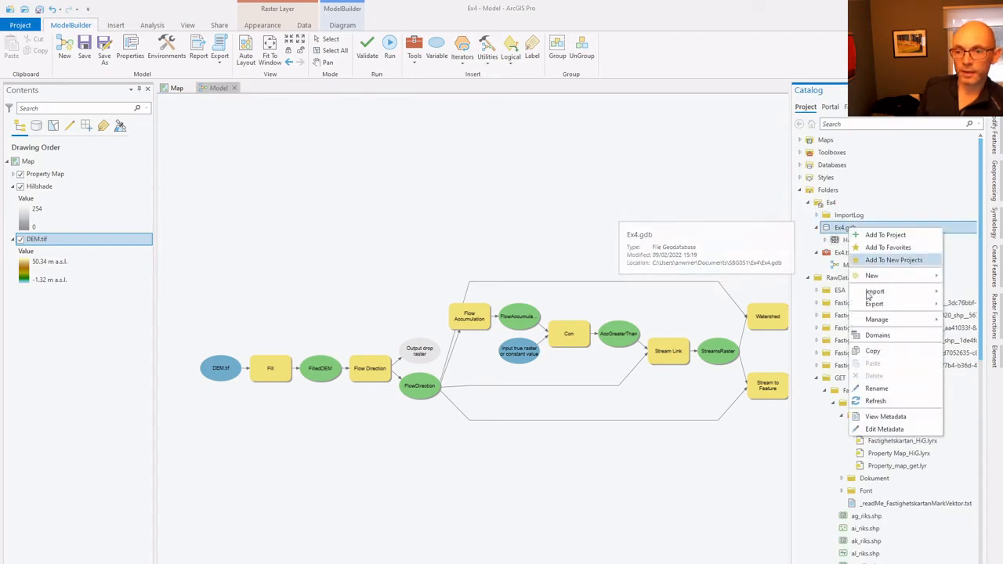
pyautogui.click(883, 401)
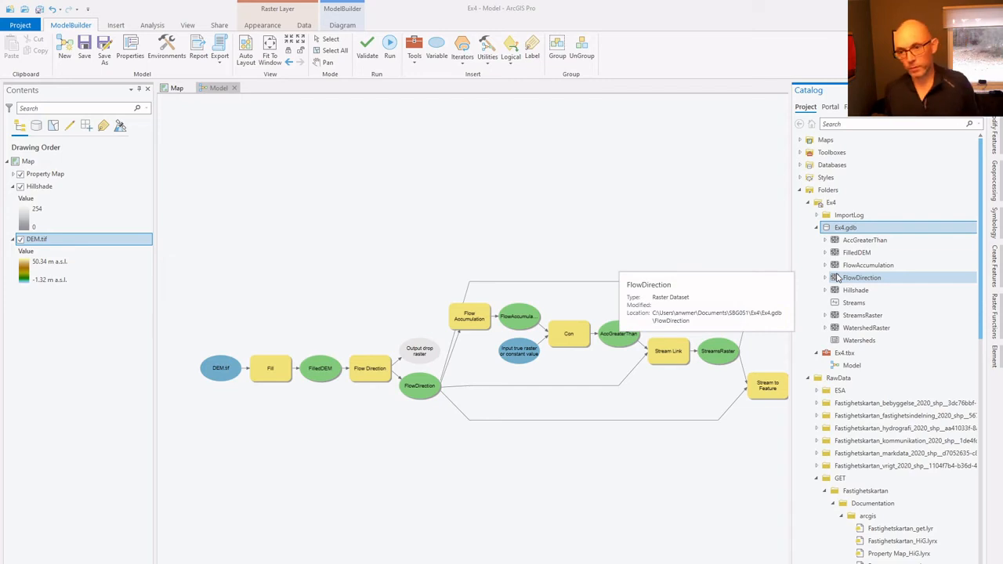
pyautogui.click(699, 136)
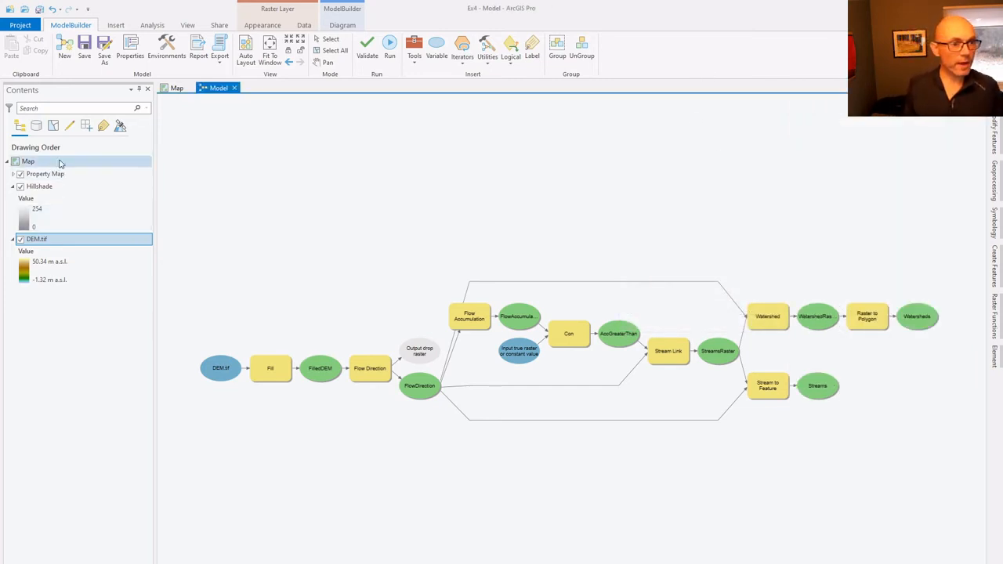
# - Add the Streams feature class from Ex4.gdb to the map and place its layer just below Property Map
pyautogui.click(178, 89)
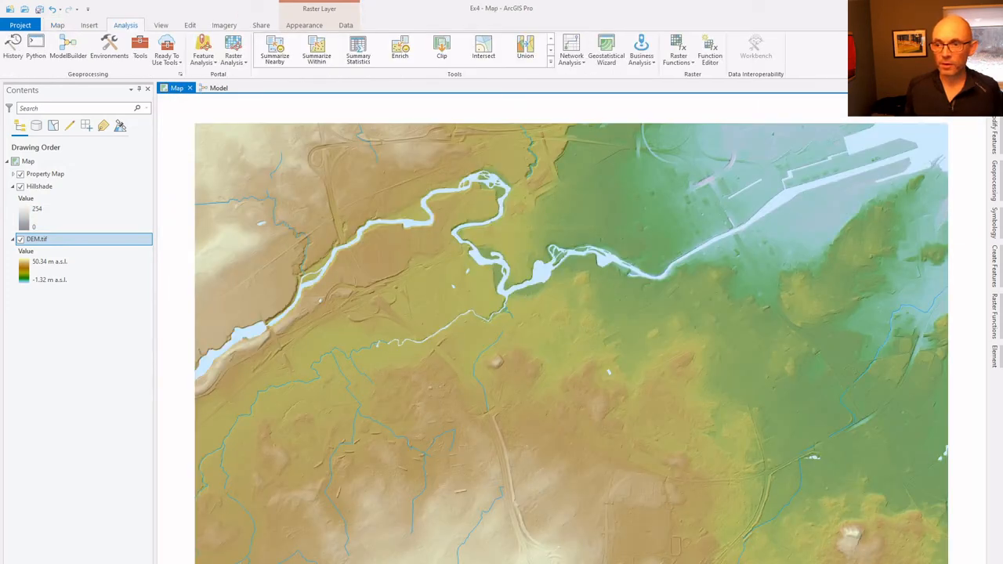
pyautogui.click(995, 97)
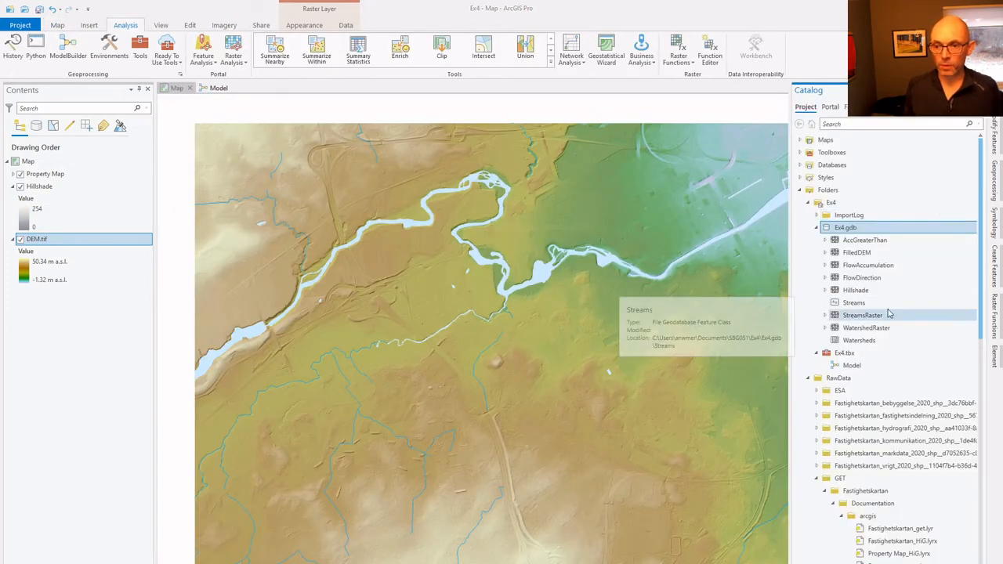
pyautogui.moveTo(862, 304); pyautogui.dragTo(578, 348)
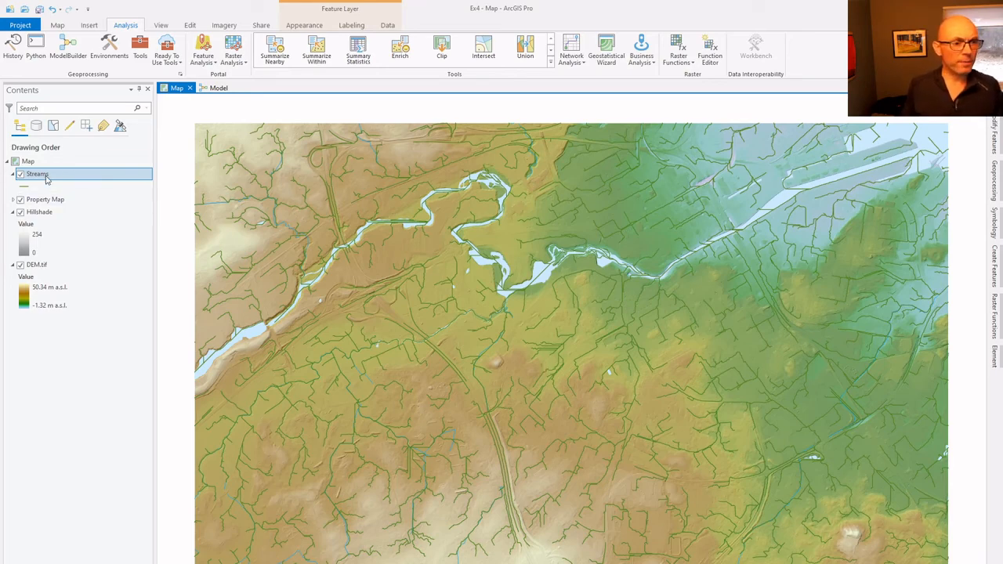
pyautogui.moveTo(42, 176); pyautogui.dragTo(29, 212)
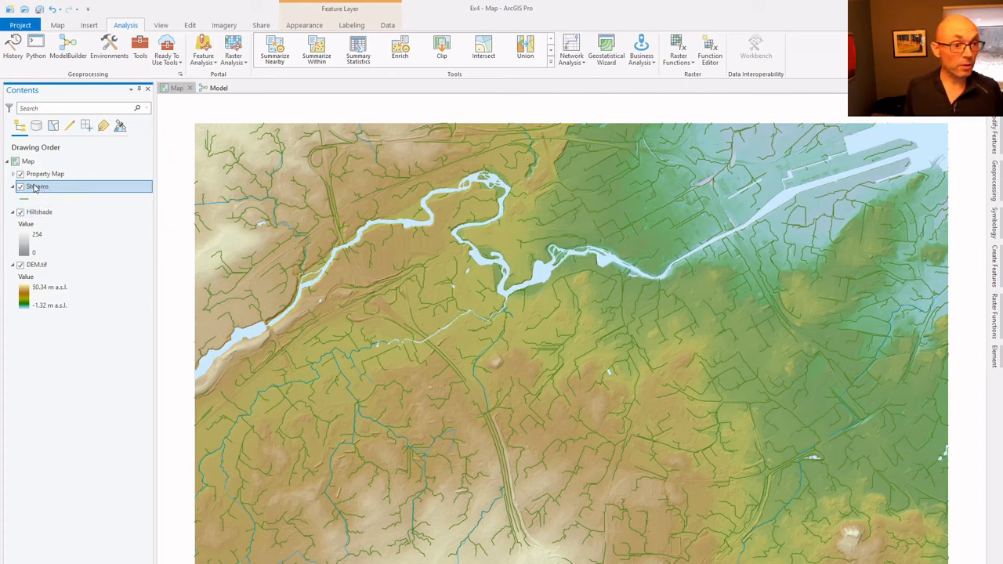
# - Change the Streams layer's line symbol to a light blue color
pyautogui.rightClick(37, 189)
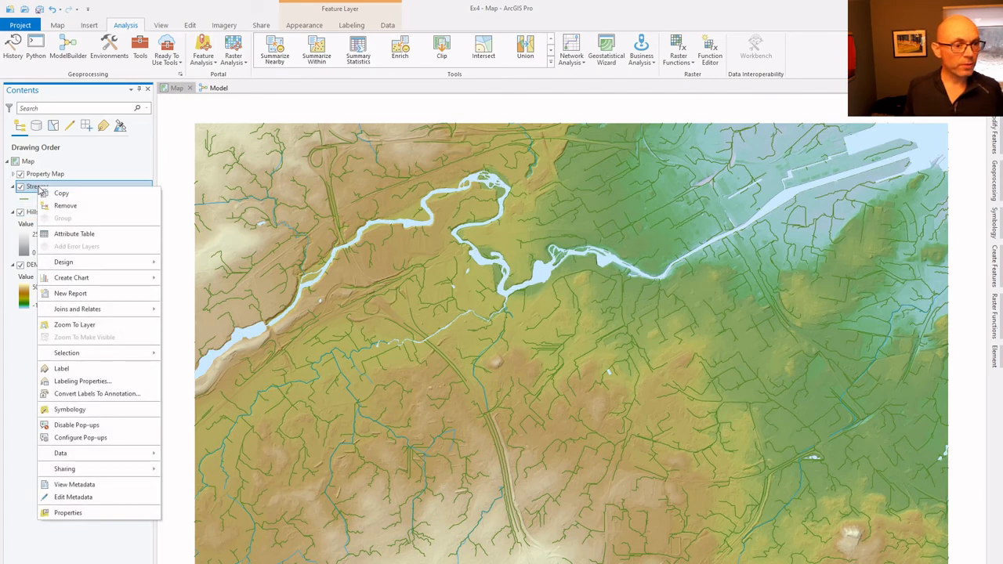
pyautogui.click(70, 410)
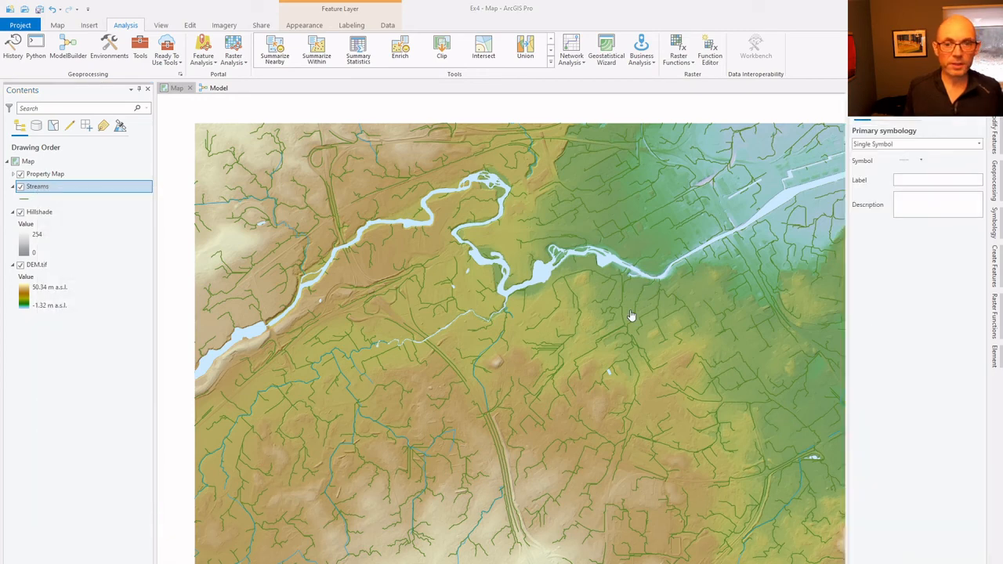
pyautogui.click(905, 163)
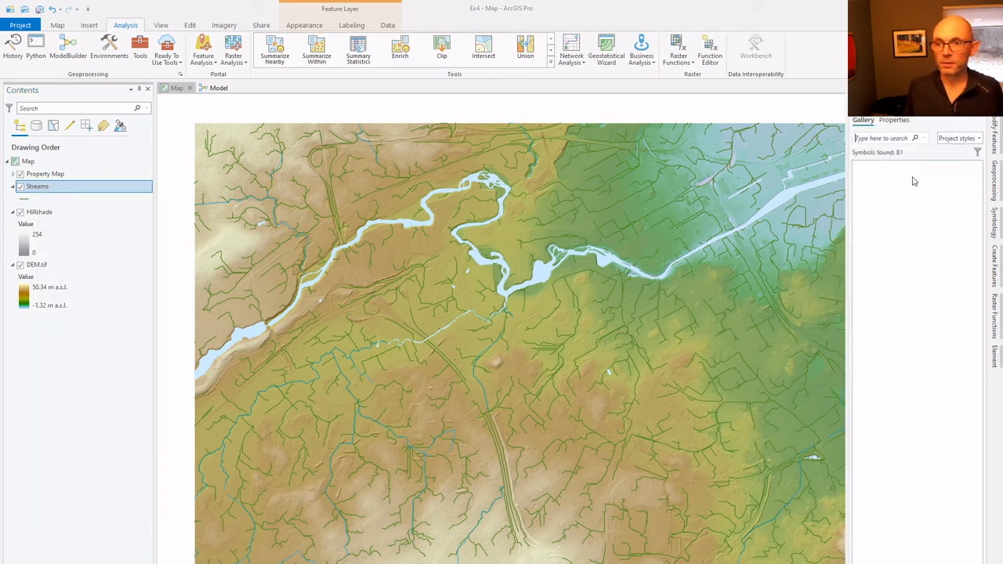
pyautogui.click(895, 121)
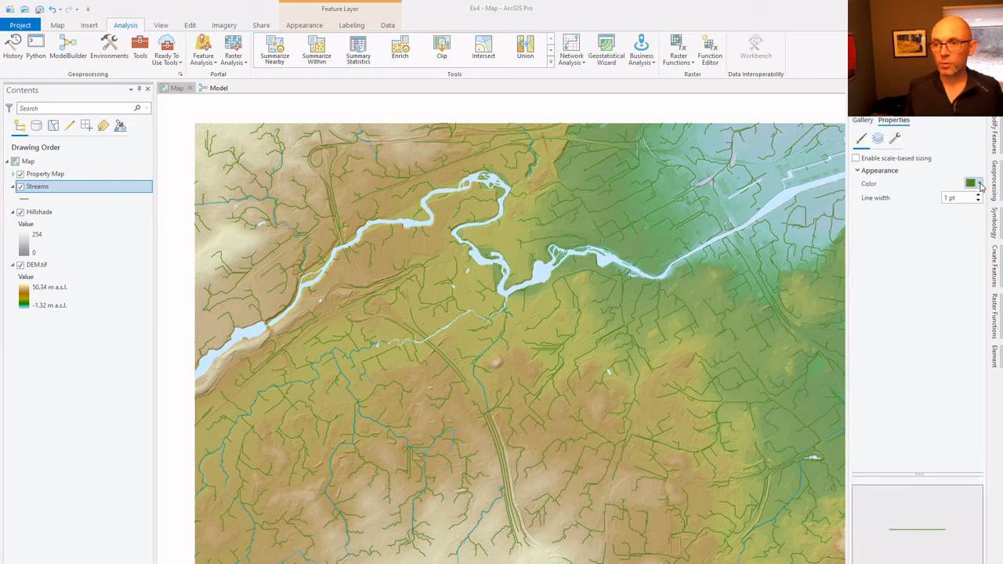
pyautogui.click(979, 184)
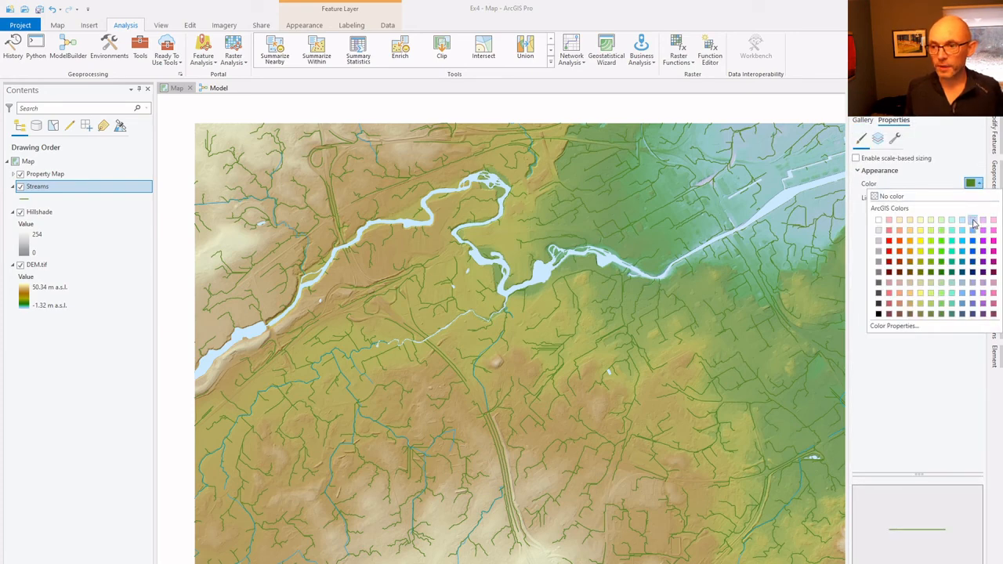
pyautogui.click(973, 221)
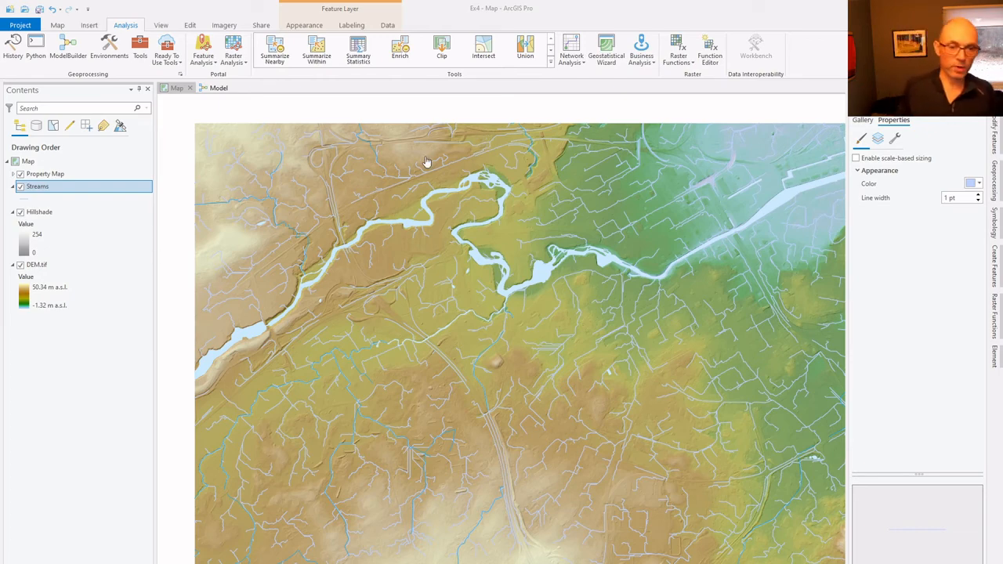
# - Toggle the visibility of Property Map and DEM.tif to compare the modelled streams with the mapped water and terrain
pyautogui.click(20, 175)
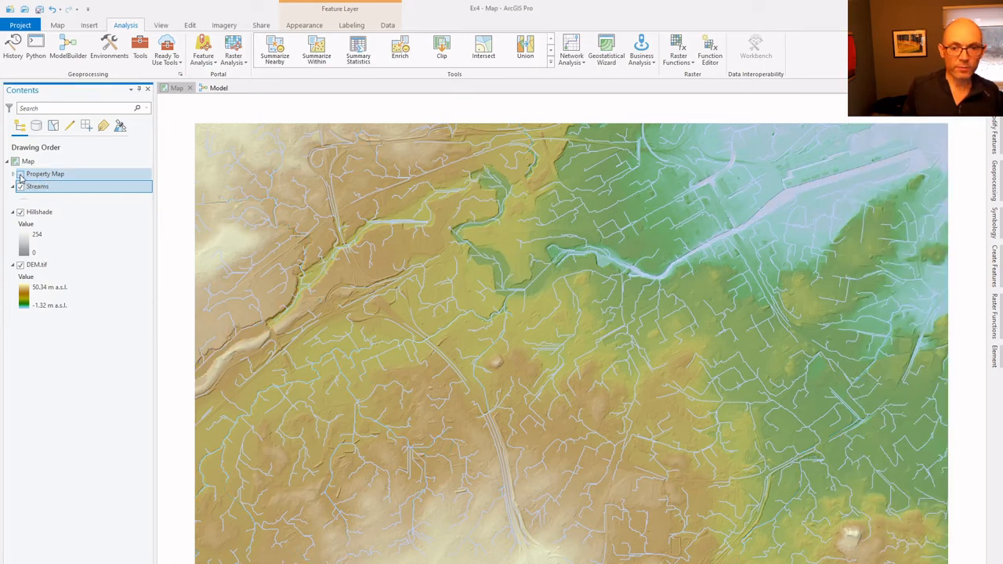
pyautogui.click(20, 175)
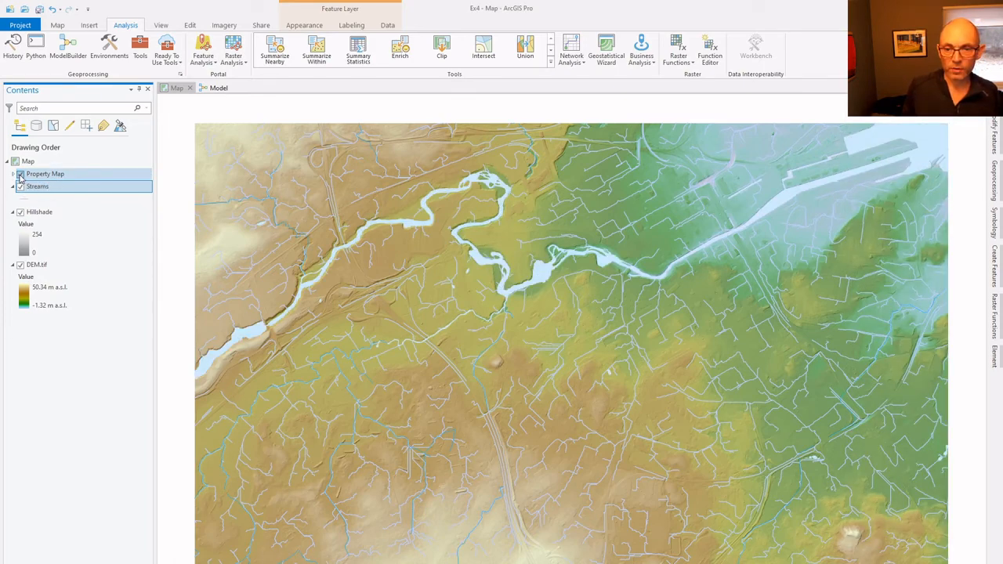
pyautogui.click(20, 175)
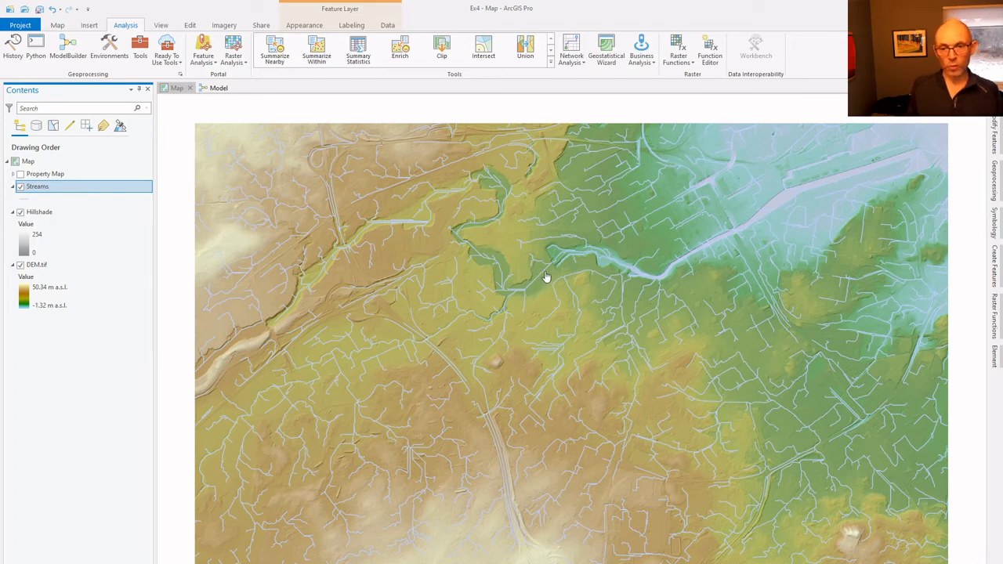
pyautogui.click(20, 265)
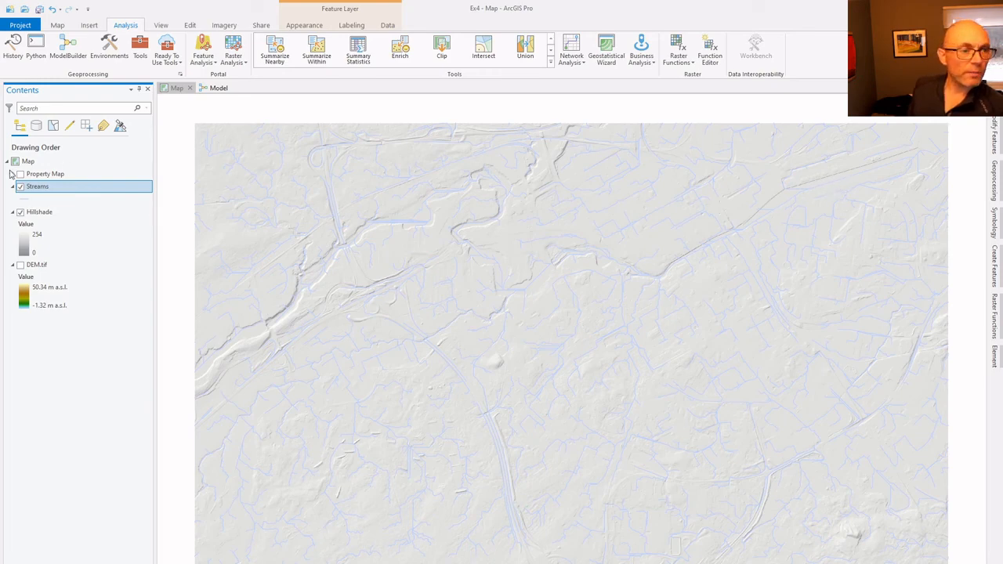
pyautogui.click(21, 265)
pyautogui.click(21, 174)
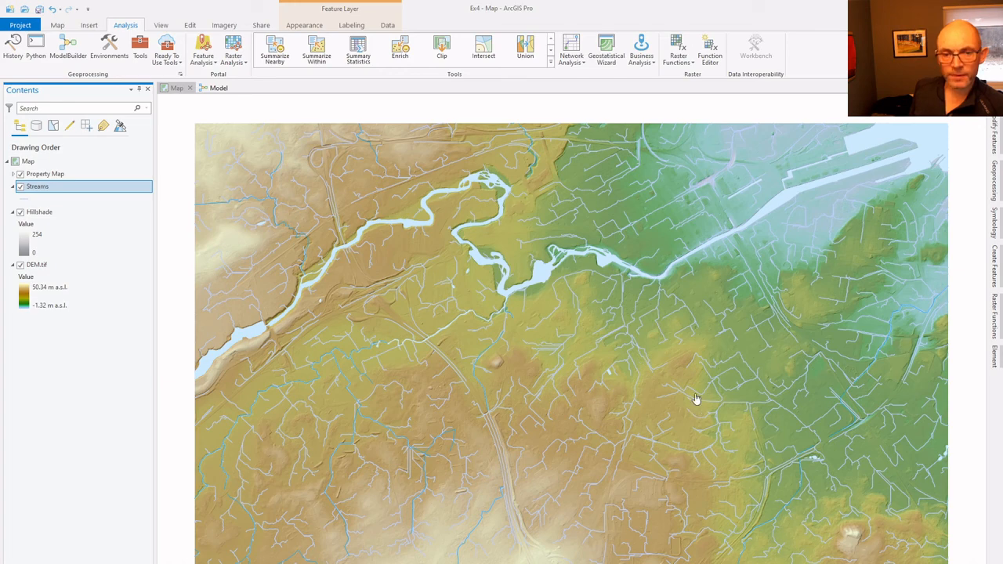
# - Return to the hydrology model diagram
pyautogui.click(217, 88)
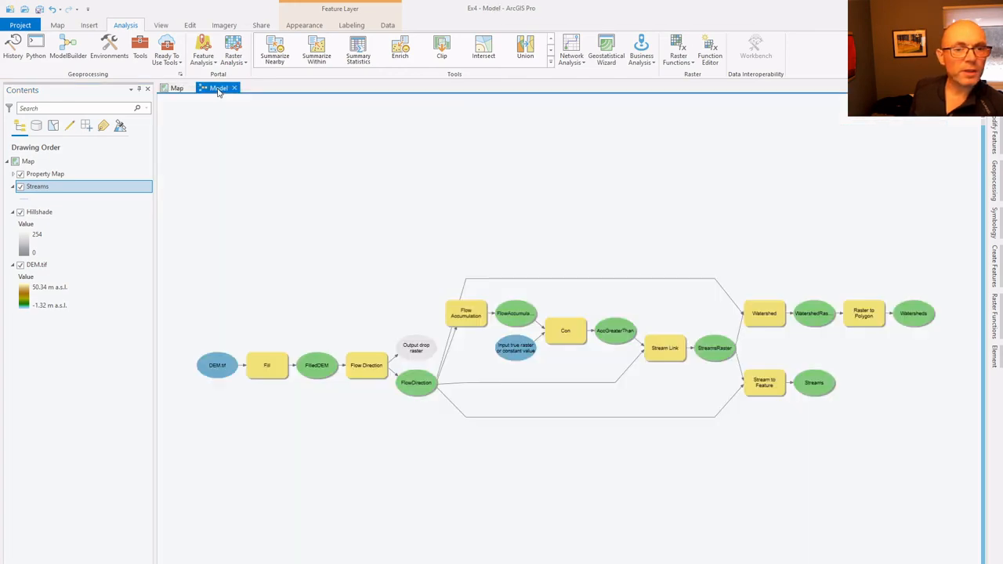